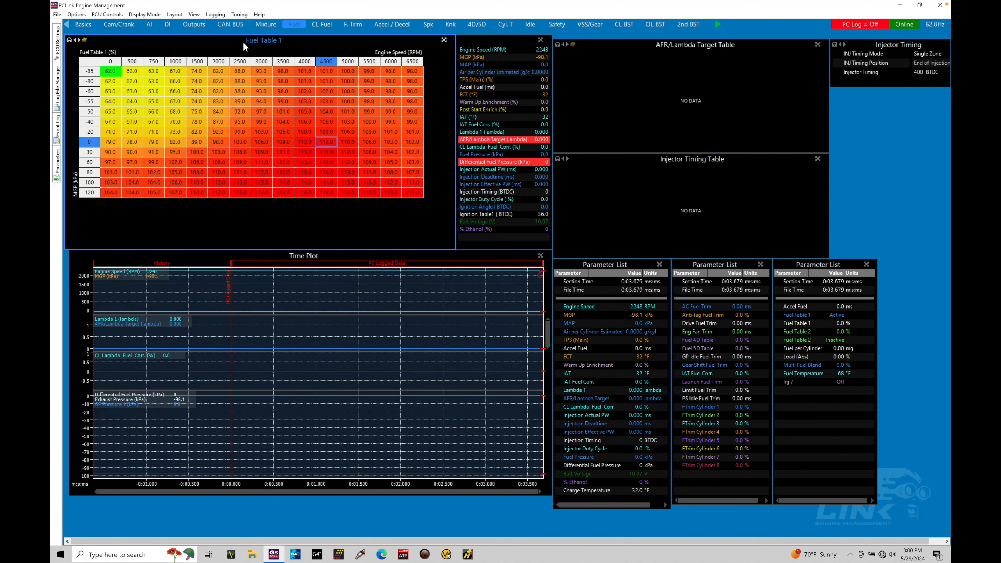
Open the ECU logging settings in Logging Setup
click(215, 14)
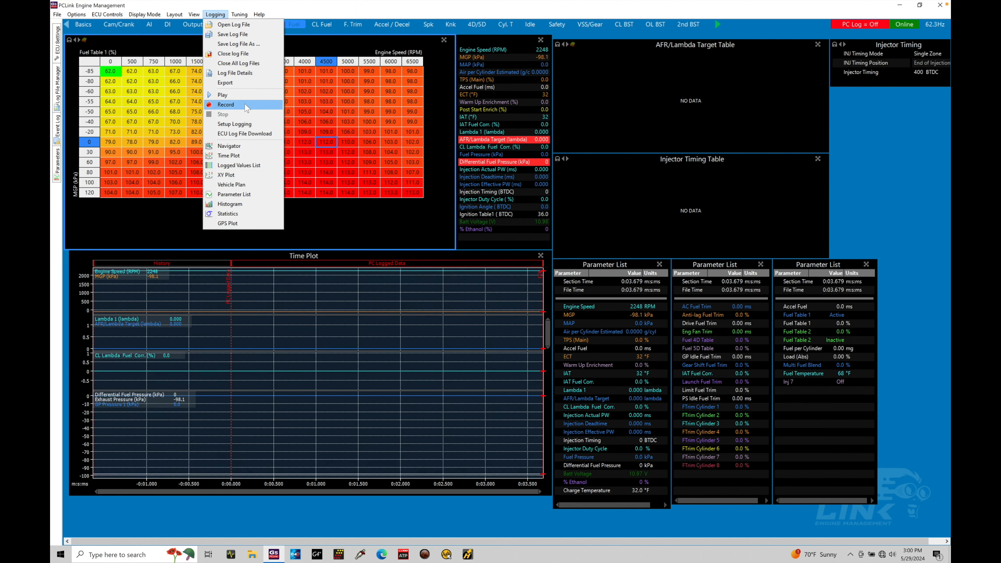
click(235, 123)
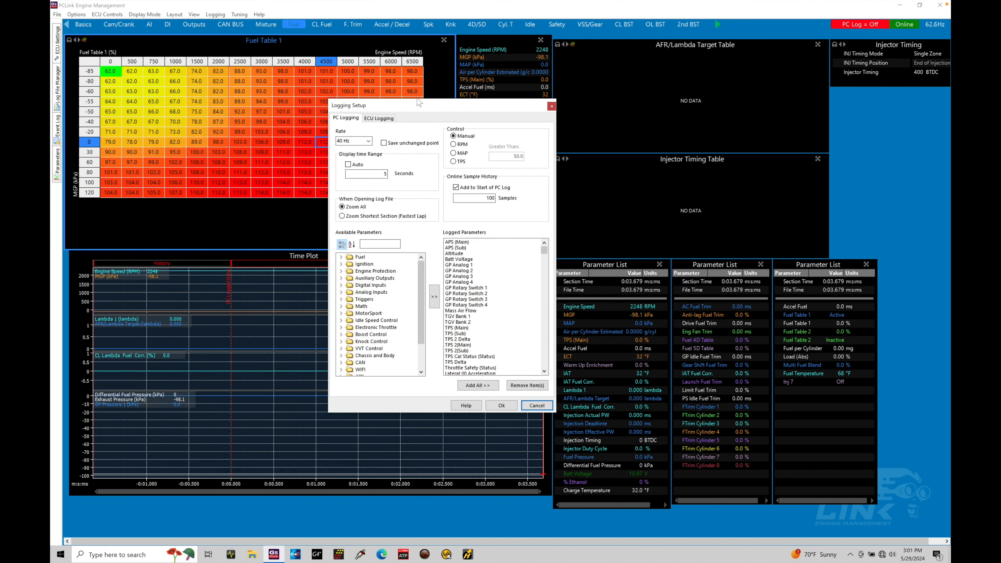
click(378, 118)
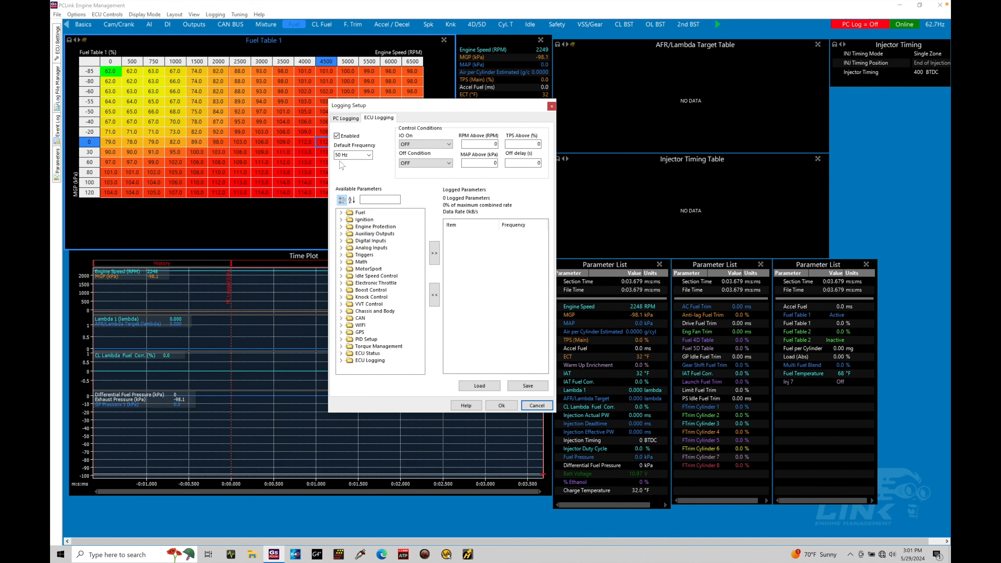
Examine the available default frequencies and the IO On and Off Condition options for ECU logging
click(353, 154)
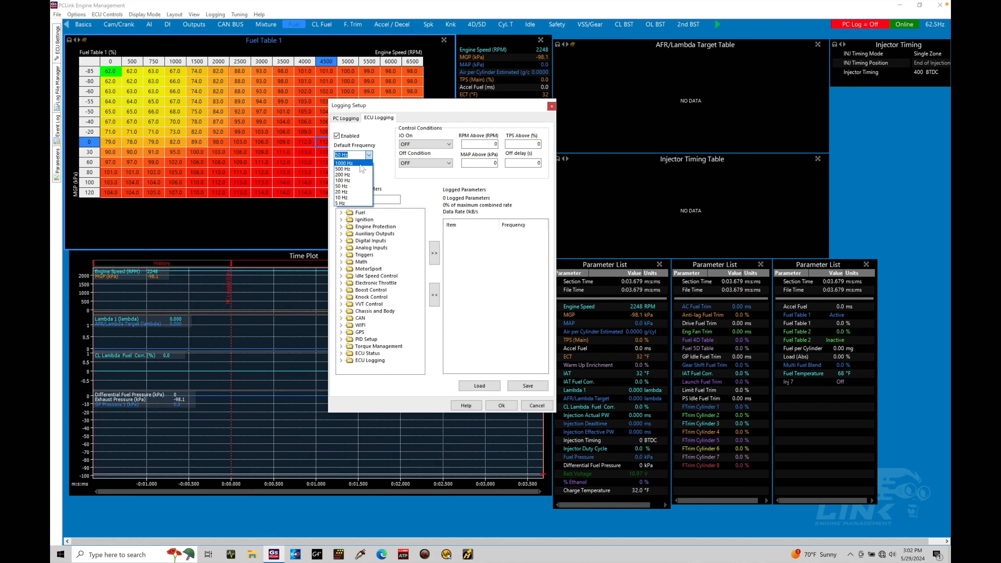
click(384, 166)
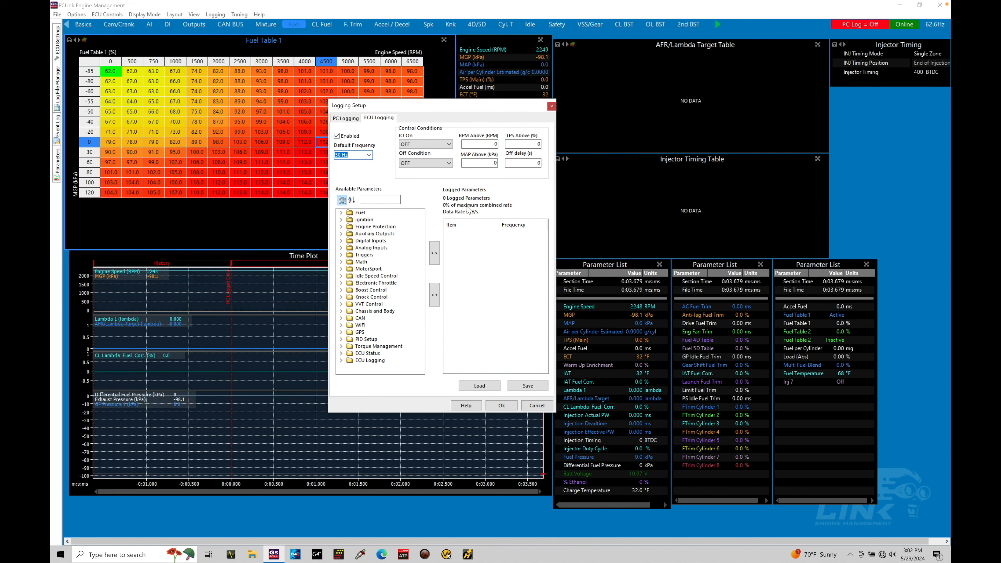
click(368, 155)
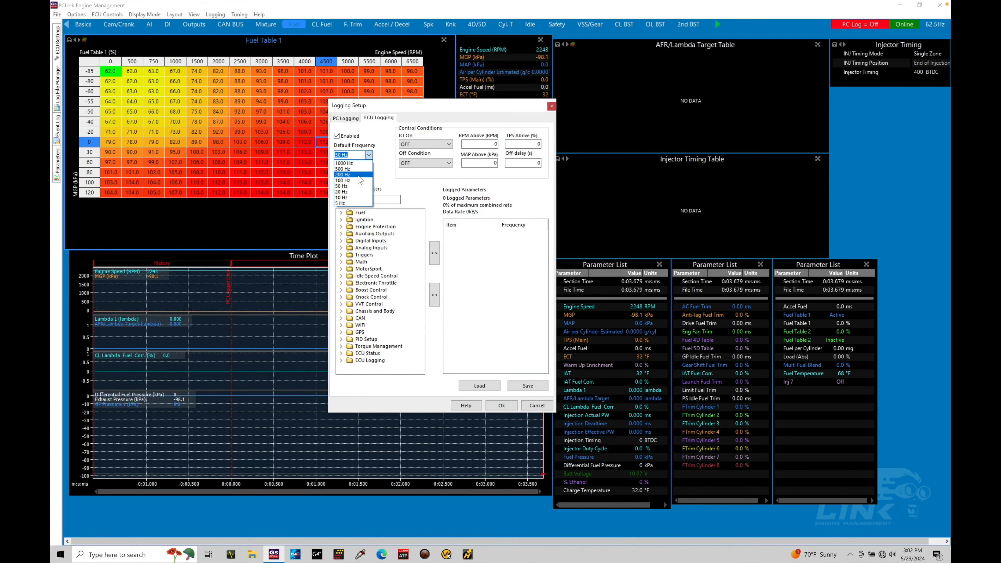
click(390, 163)
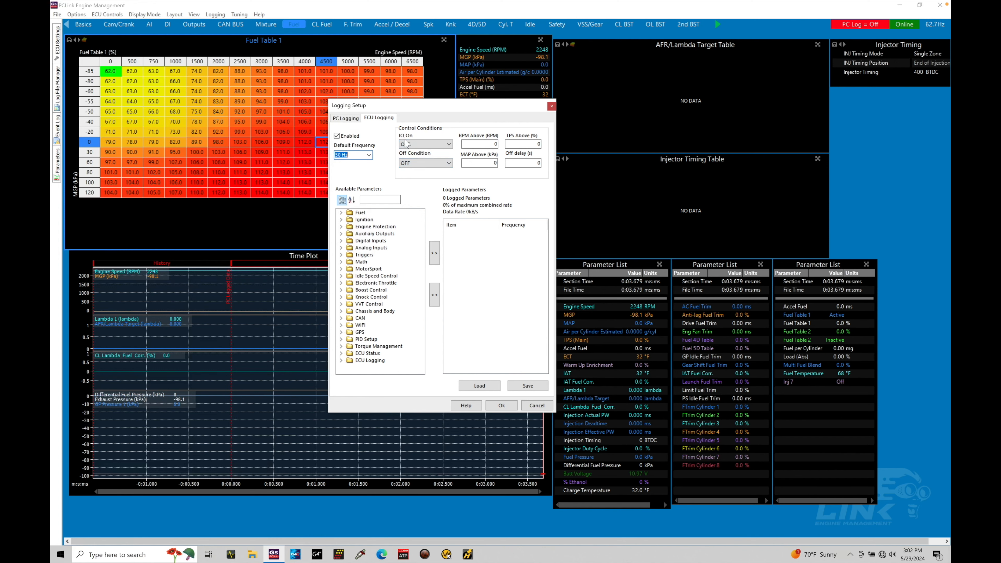
click(449, 145)
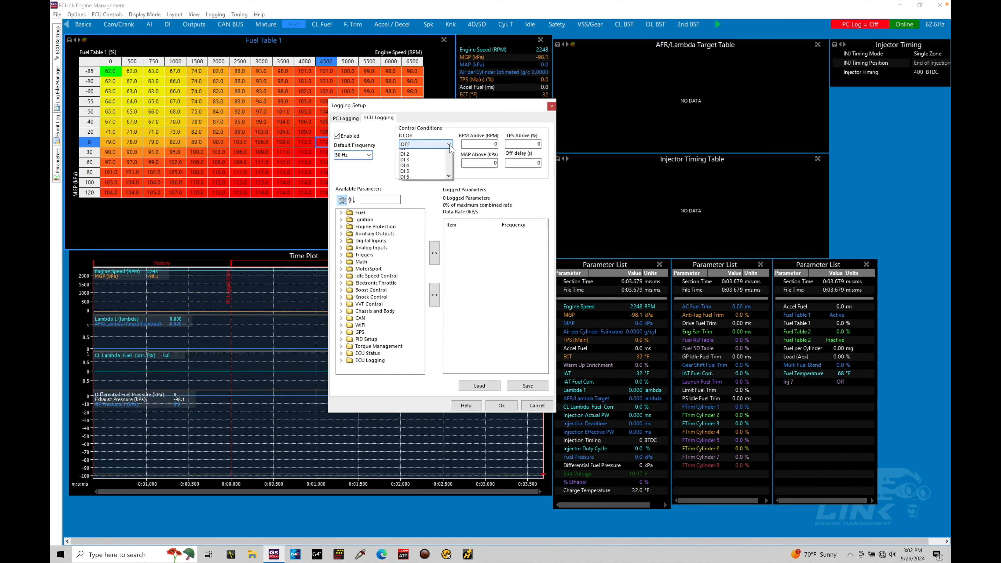
drag(449, 161, 449, 171)
click(457, 129)
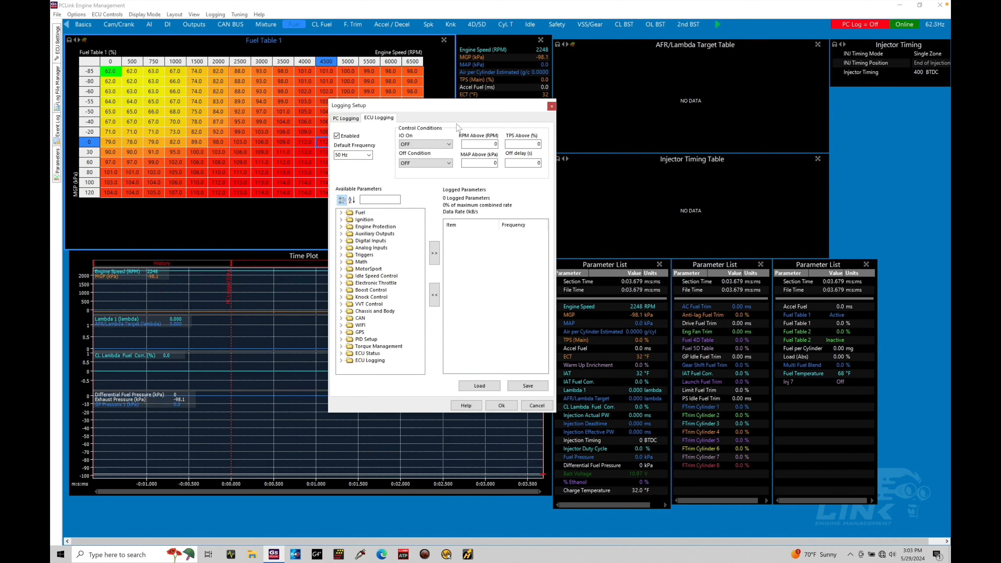
click(448, 145)
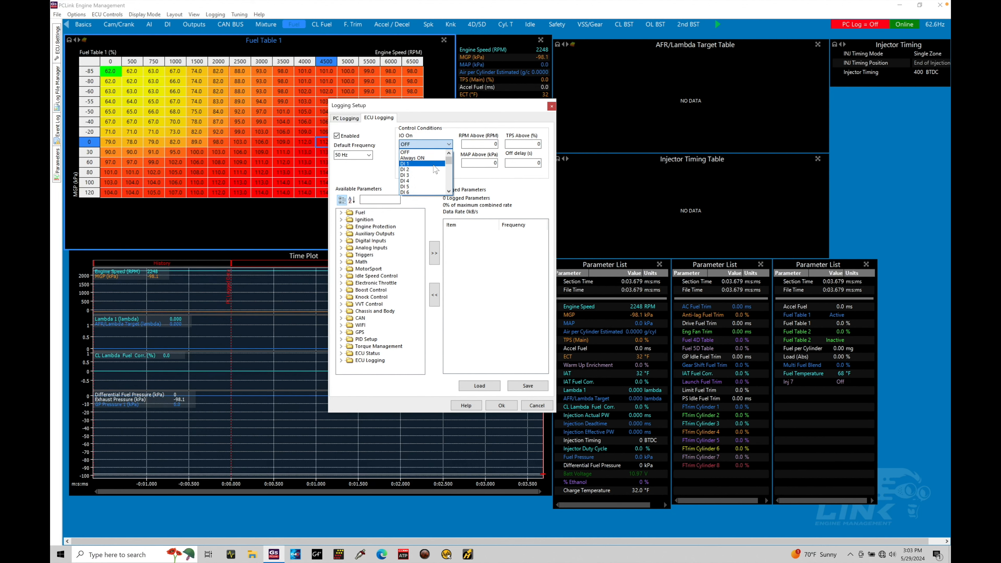
click(445, 142)
click(423, 164)
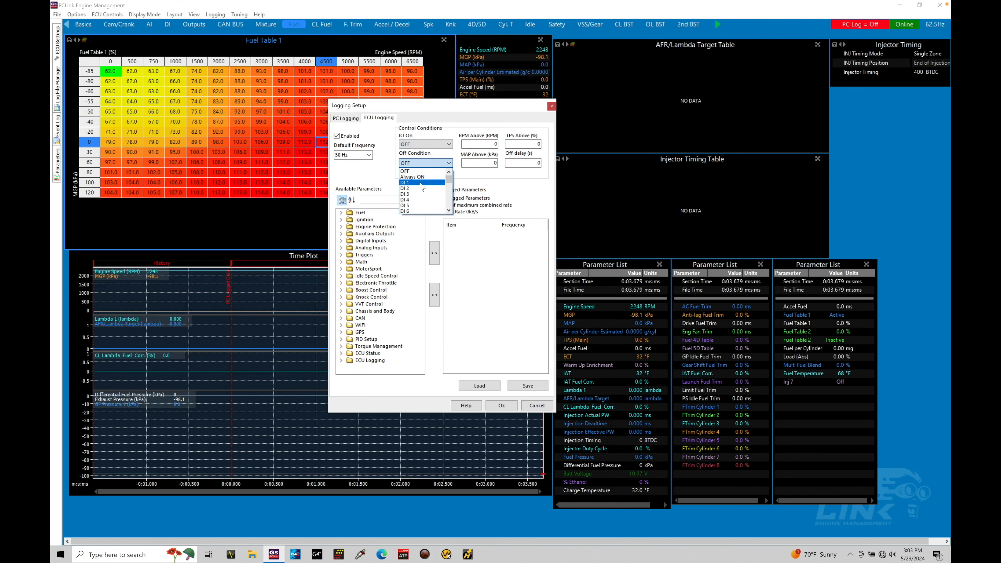
click(442, 163)
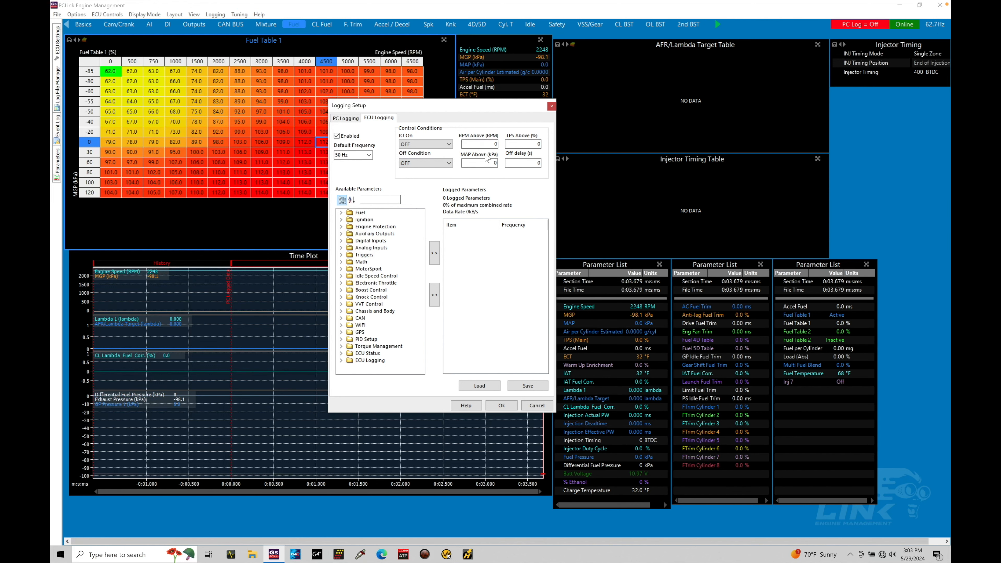
Set the ECU logging control conditions to RPM above 3000 and an off delay of 5 s
click(490, 145)
text(30)
key(Tab)
key(Tab)
key(Tab)
text(5)
key(Tab)
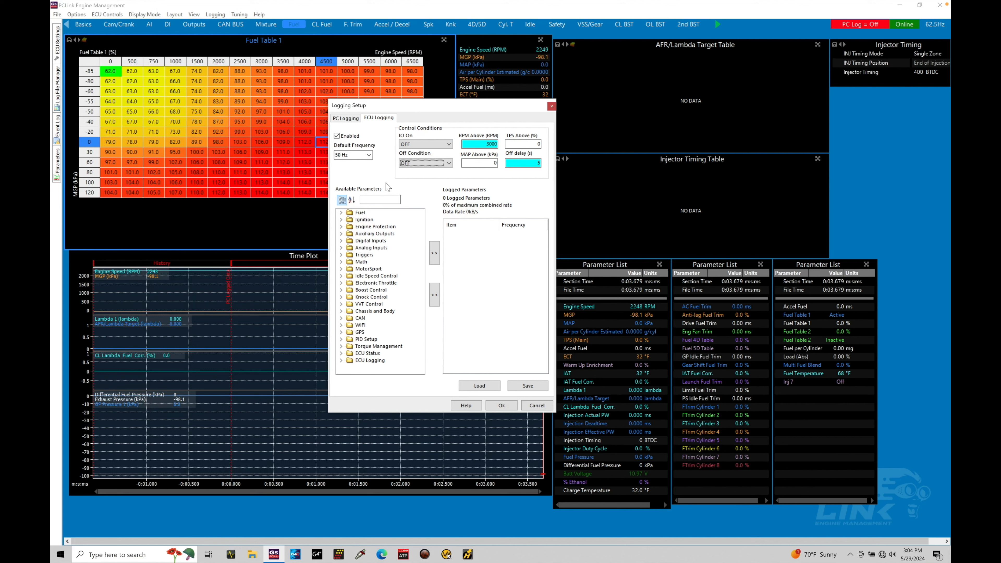
Add Accel Fuel from the Fuel group to the logged parameters with a frequency of 500 Hz
click(341, 212)
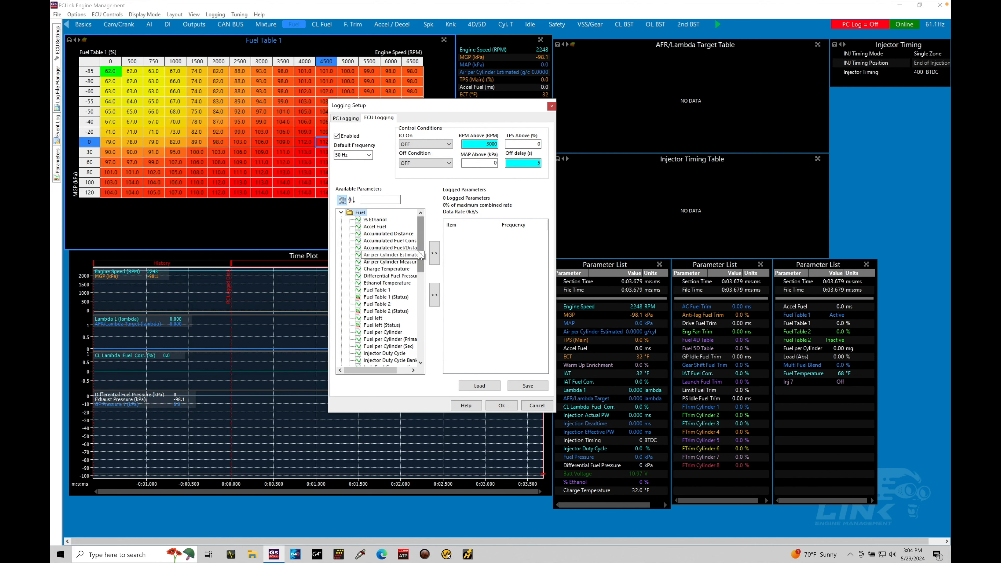
drag(421, 245, 423, 213)
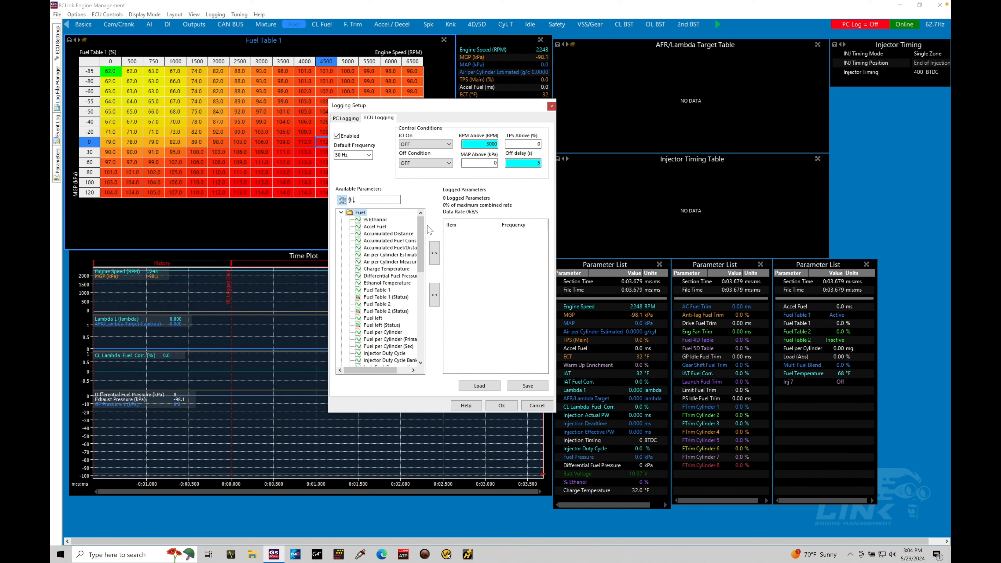
click(385, 228)
click(436, 259)
click(520, 233)
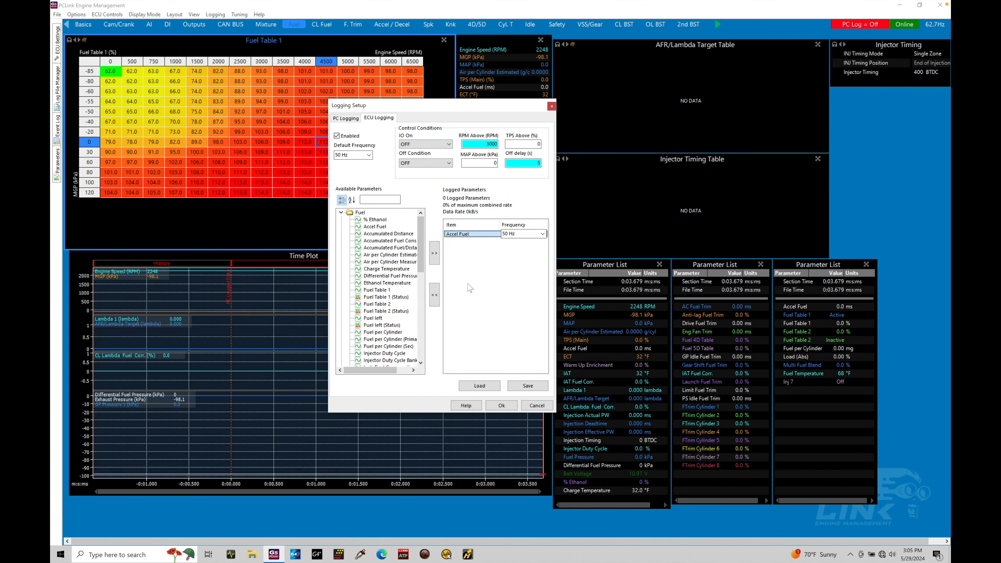
click(542, 233)
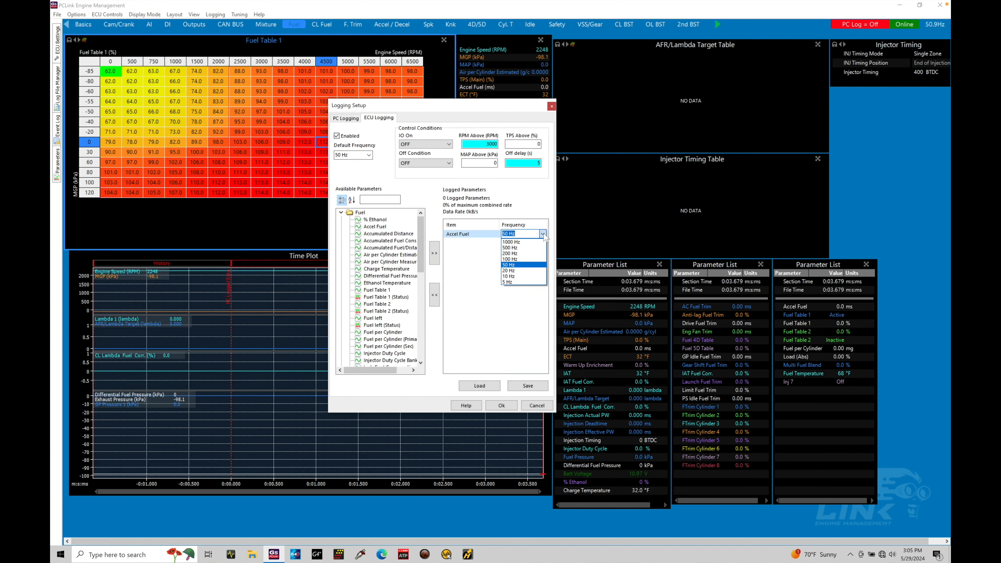
click(527, 247)
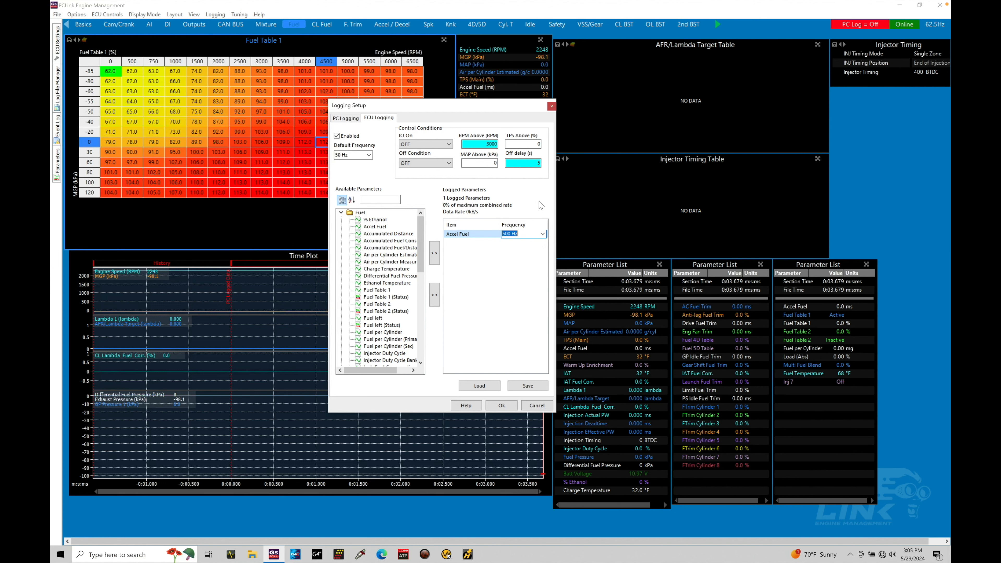
Find ECT by searching for "ect", add it to the logged parameters at 5 Hz, and clear the search
click(380, 200)
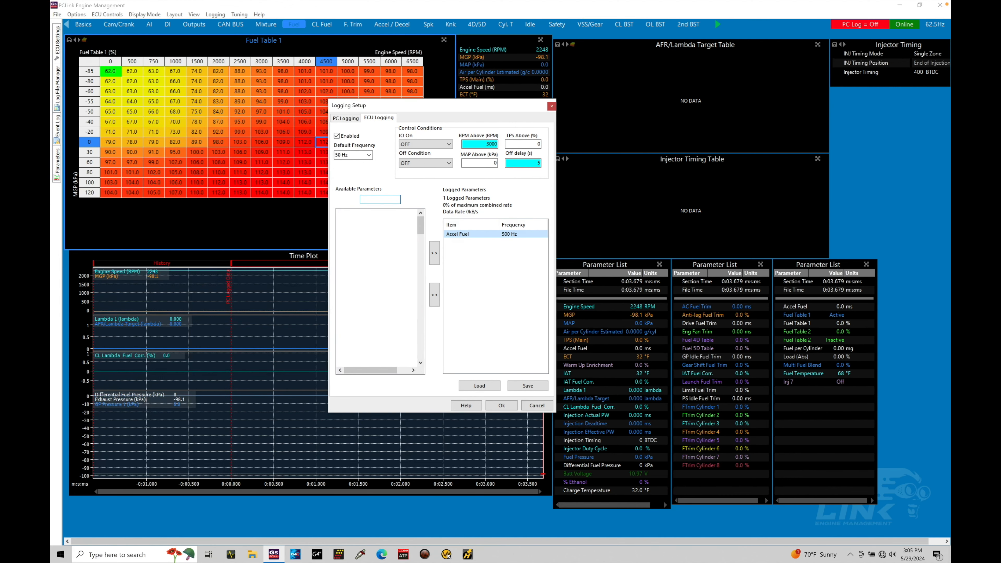
text(ect)
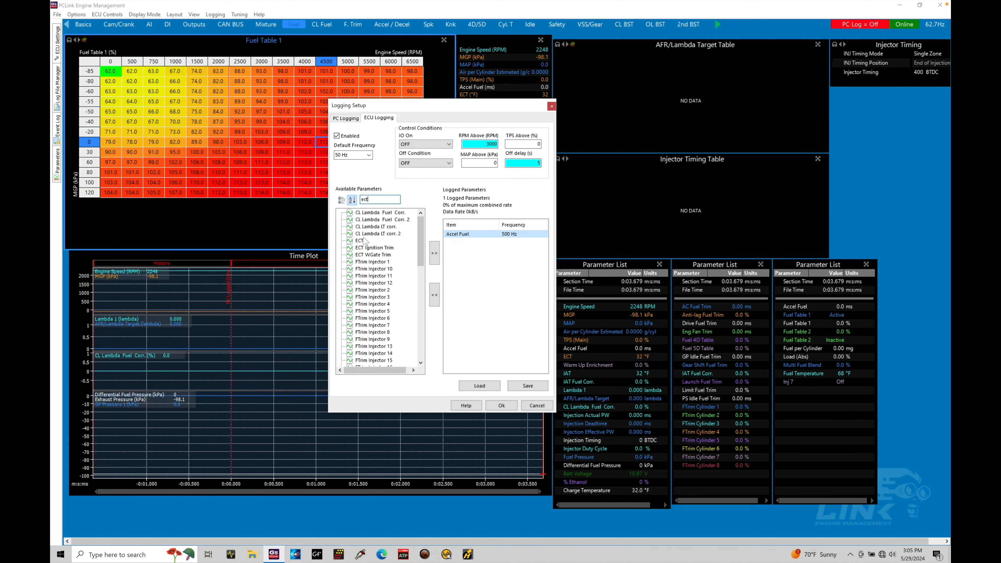
click(433, 254)
click(512, 244)
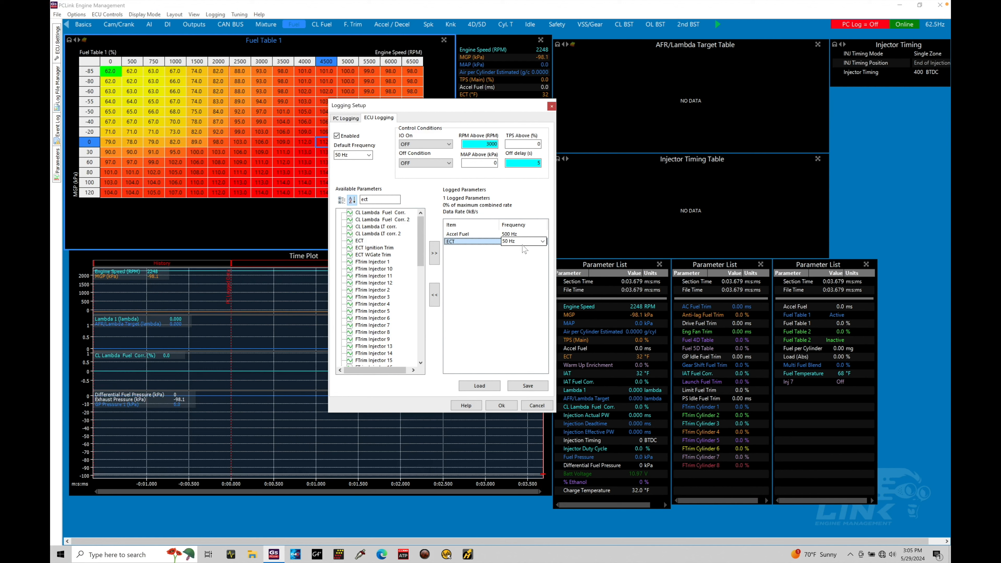
click(542, 241)
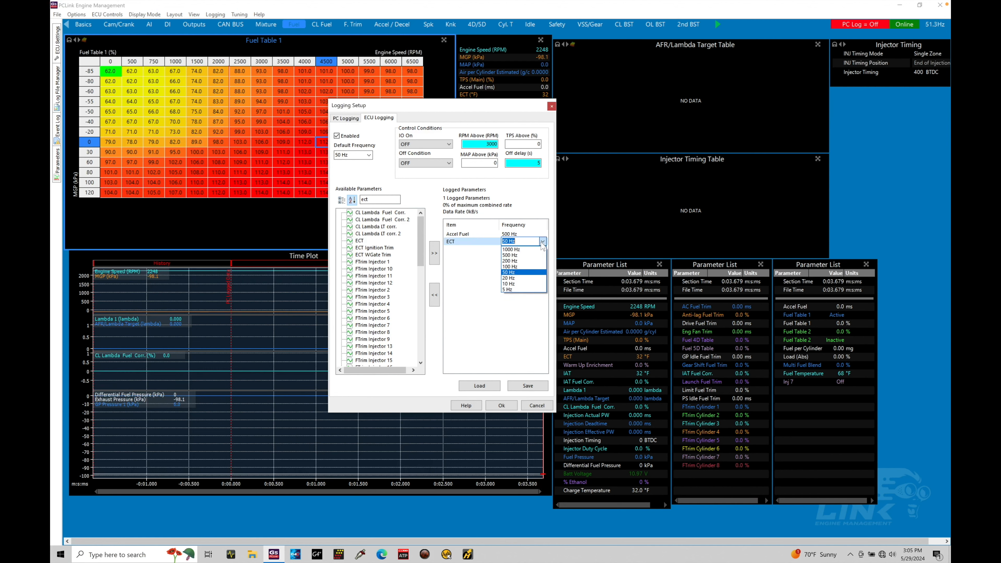
click(525, 290)
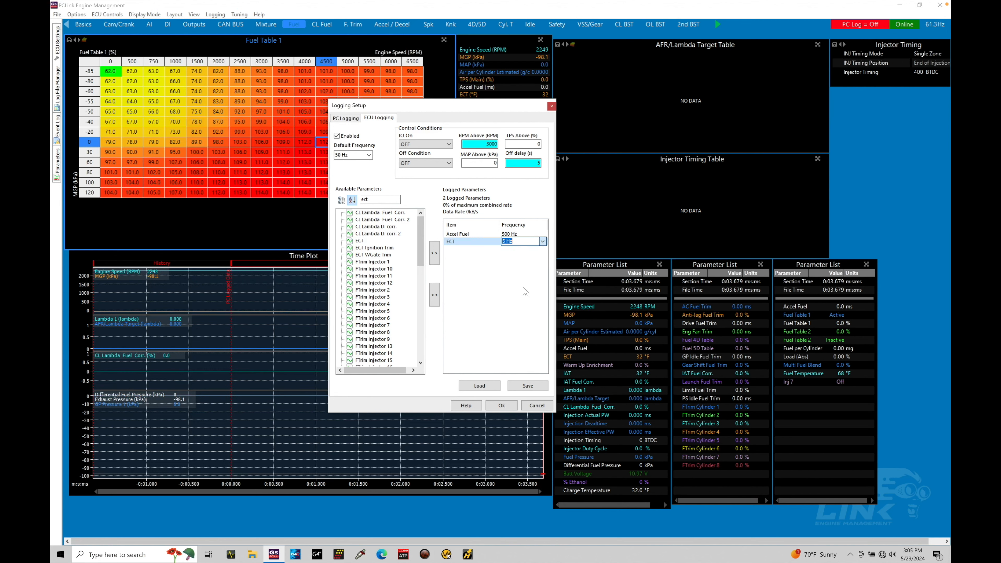
click(523, 287)
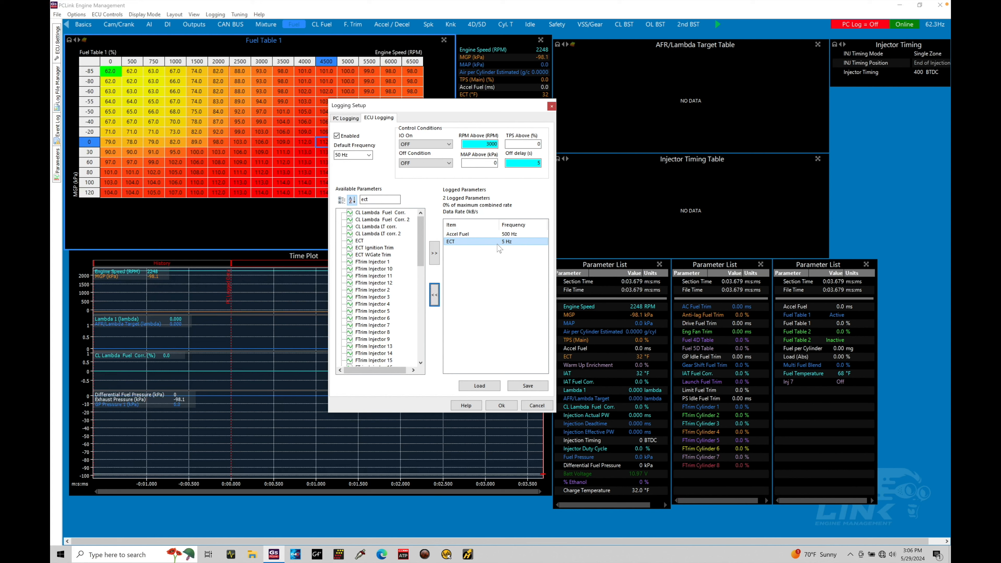
drag(421, 241, 422, 211)
double_click(378, 199)
key(BackSpace)
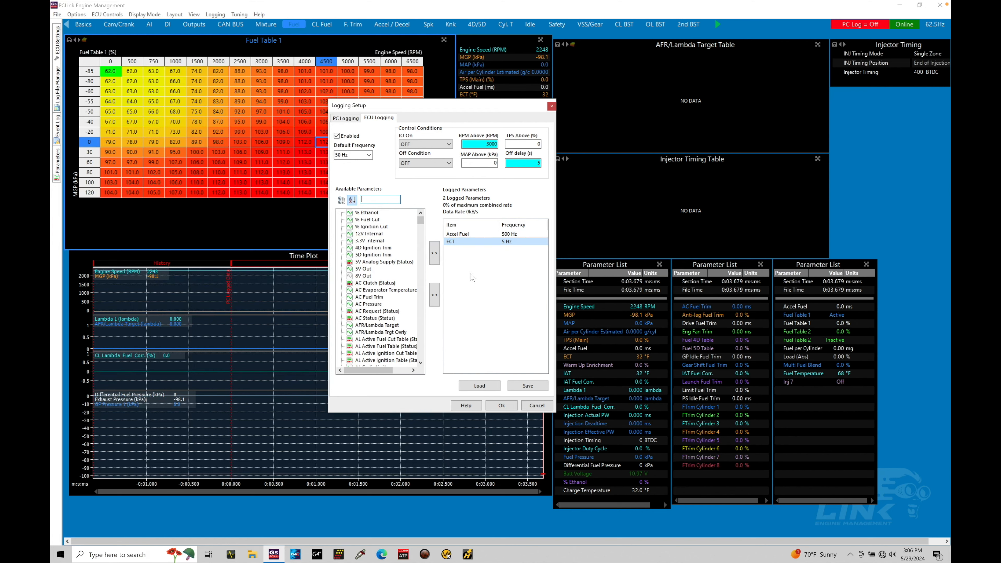
Load the "On board logging" log set from the On Board Logging Templates folder in G5 Course Packet on the Desktop
click(480, 385)
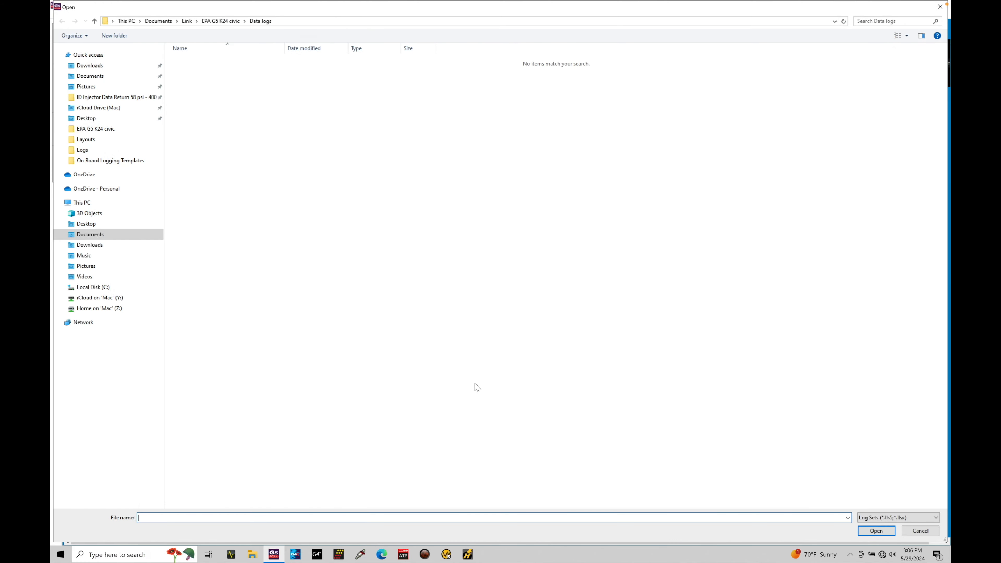
click(126, 118)
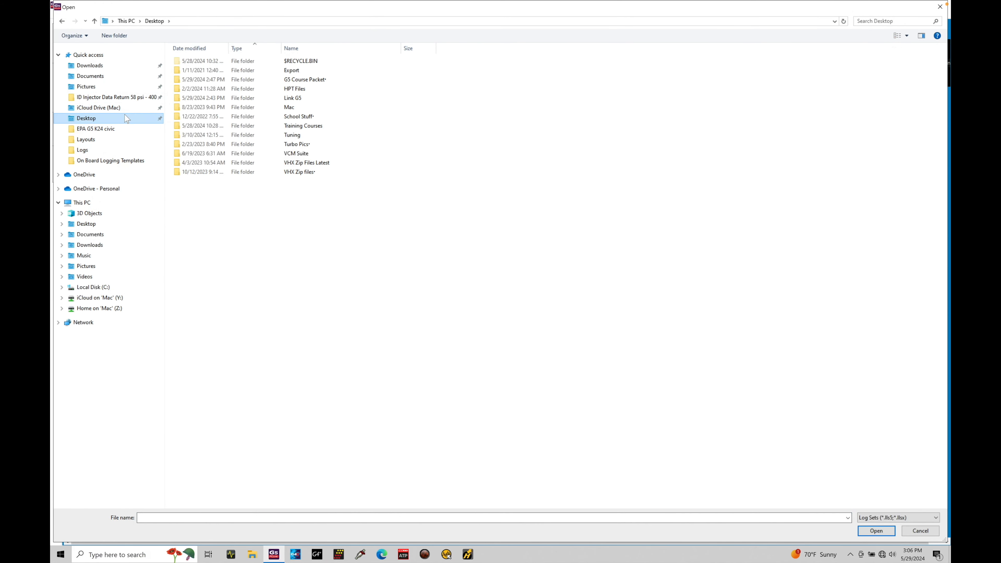
double_click(247, 81)
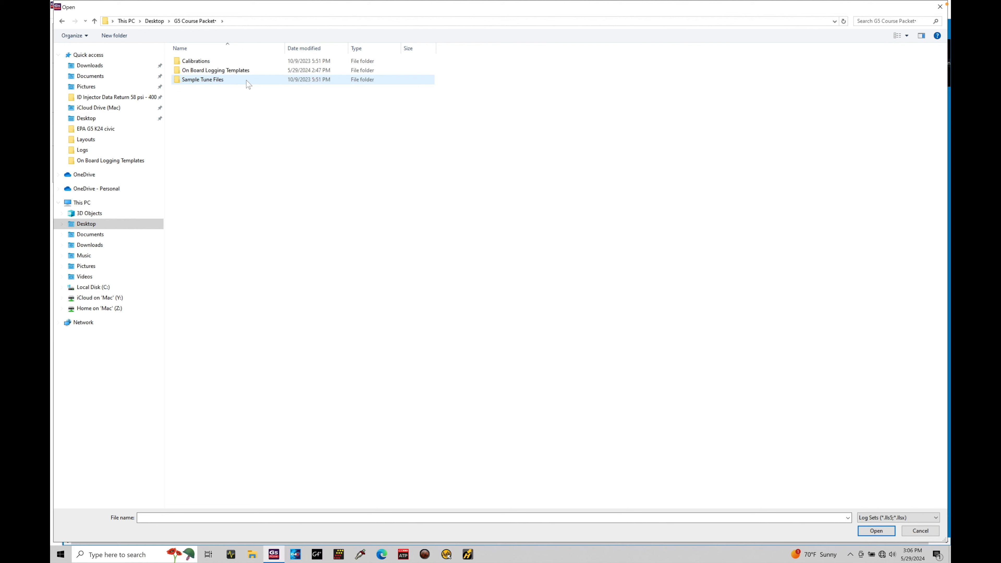
double_click(232, 72)
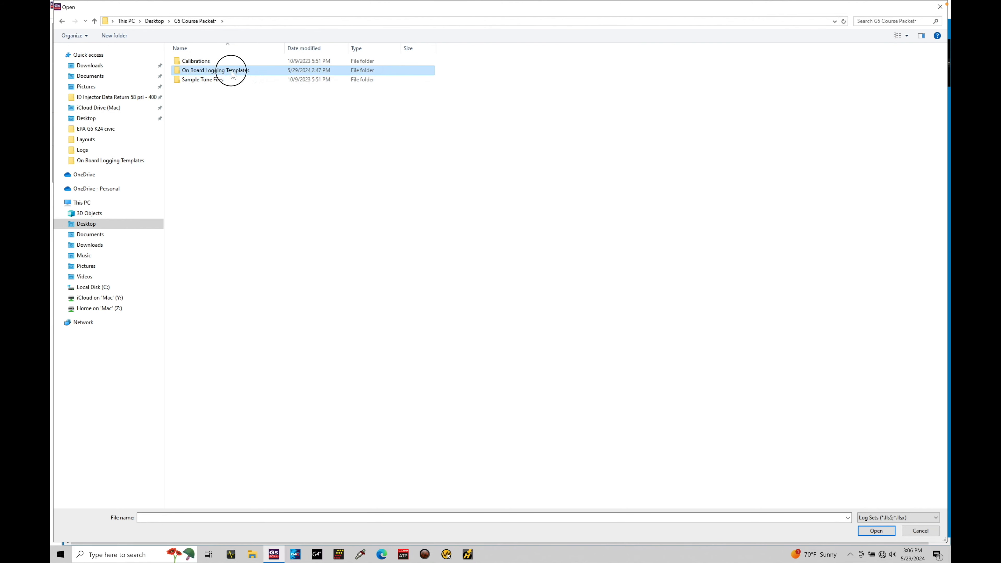
click(236, 73)
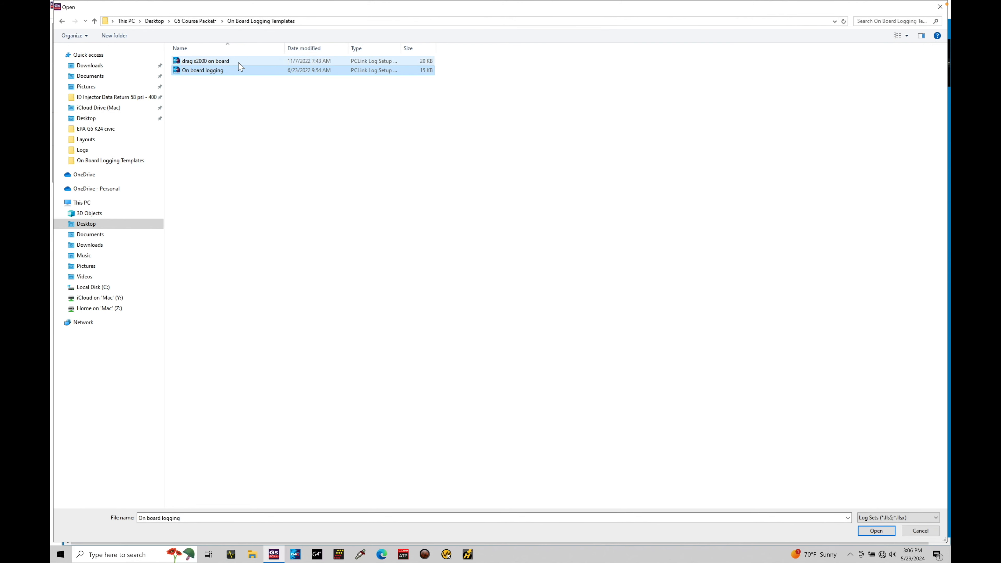
click(238, 64)
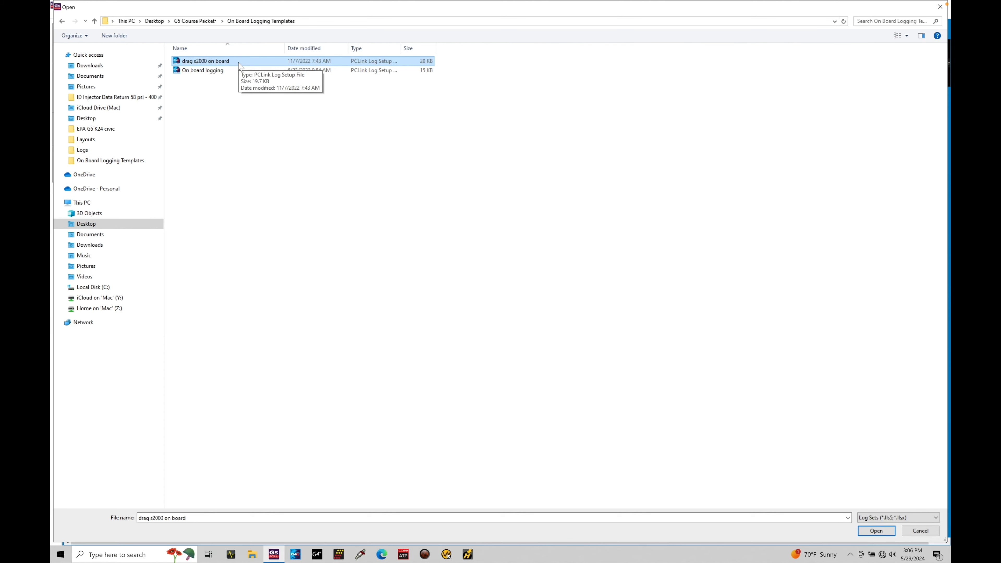
click(237, 73)
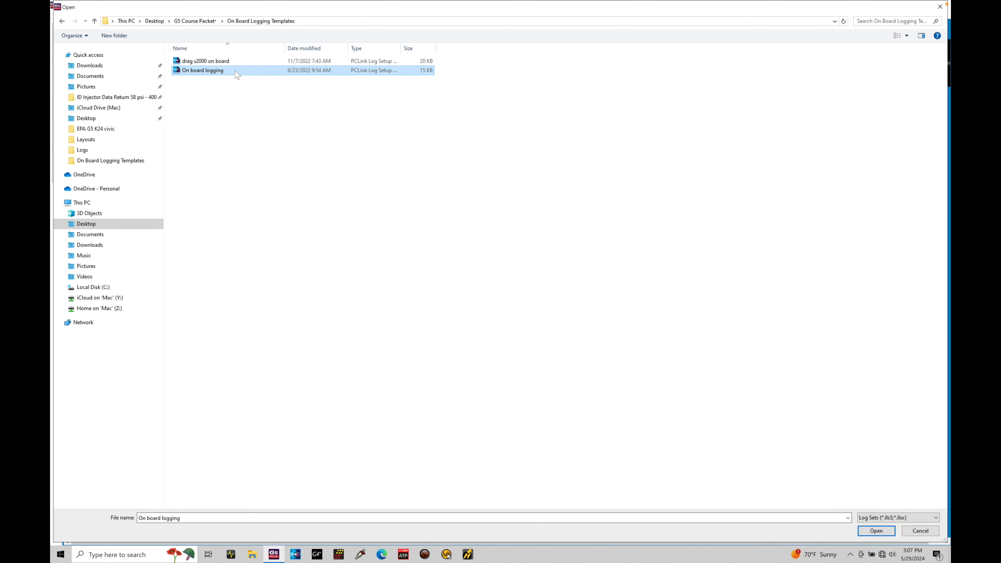
double_click(237, 75)
Remove Accel Fuel and ECT from the logged parameters
click(537, 241)
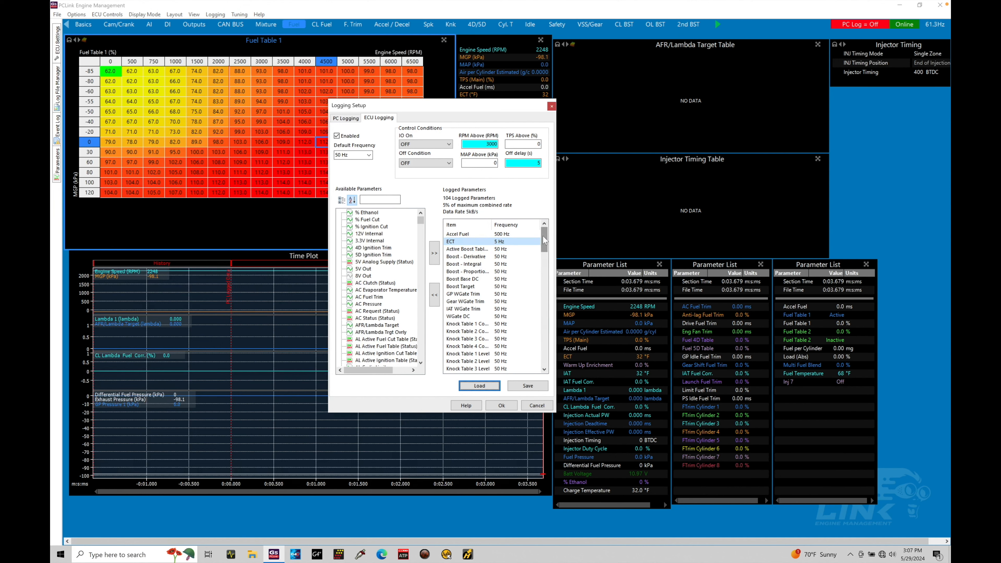
click(519, 234)
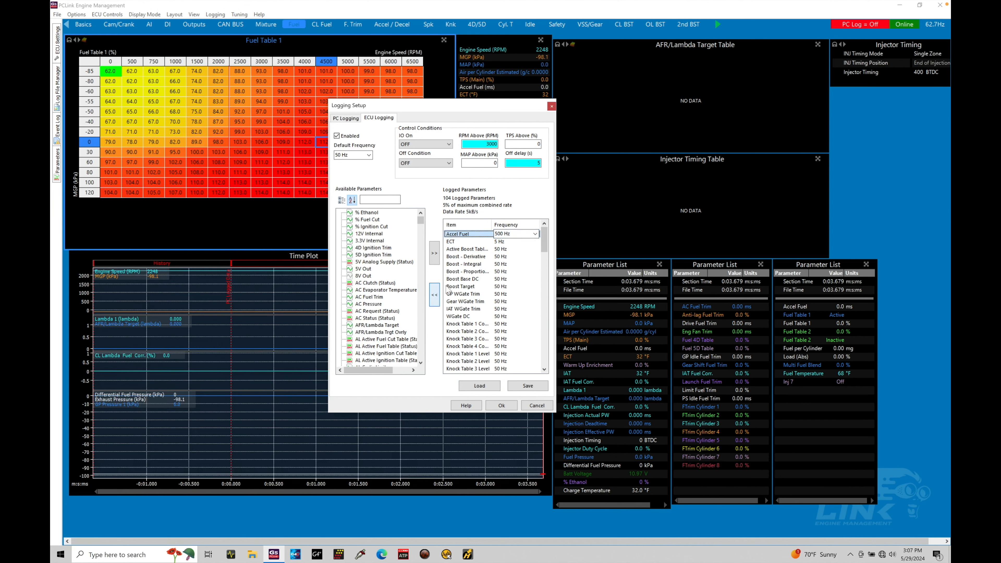
click(434, 294)
click(435, 294)
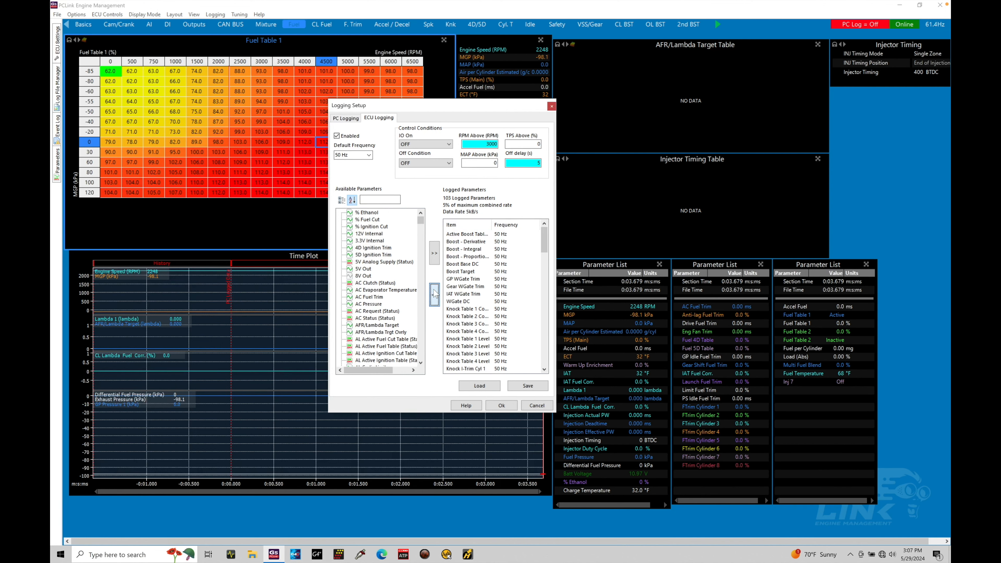
mouse_move(547, 240)
mouse_down()
mouse_move(542, 361)
mouse_move(543, 230)
mouse_up()
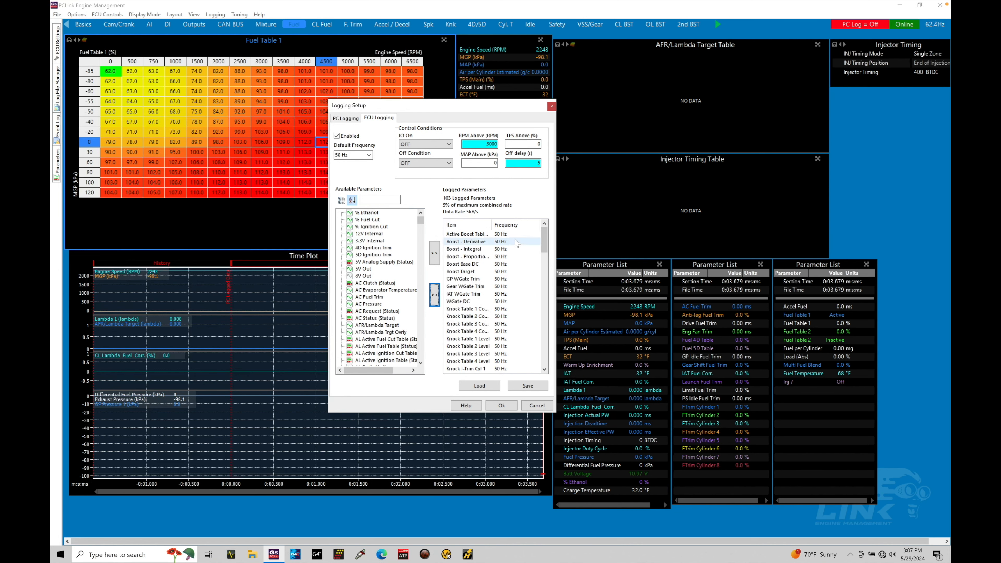
click(501, 310)
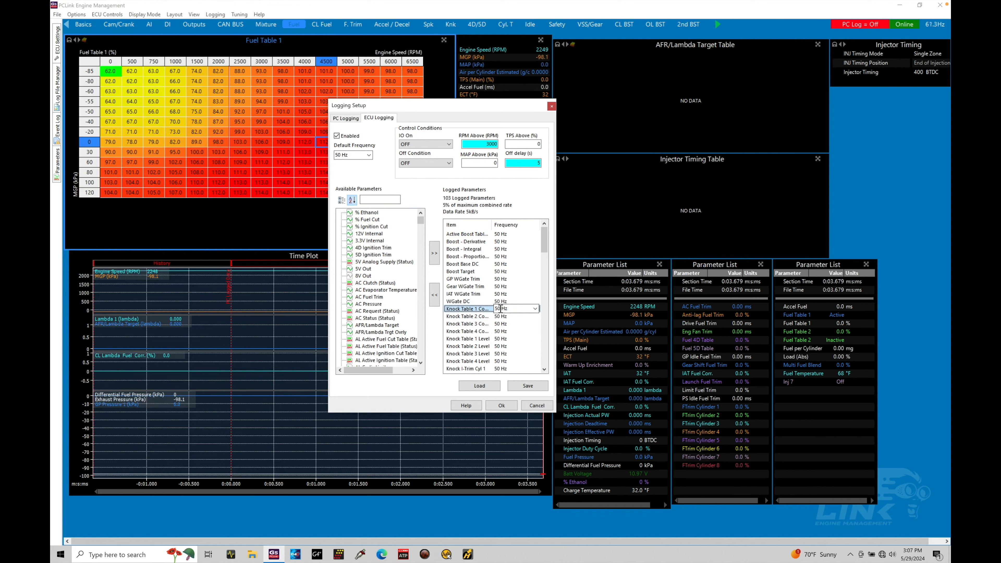
click(521, 286)
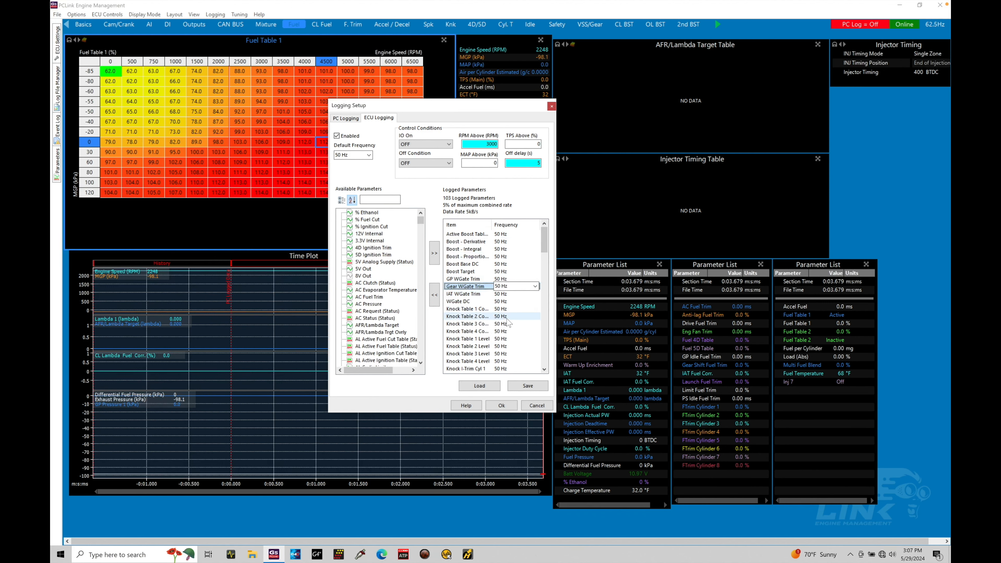
click(527, 385)
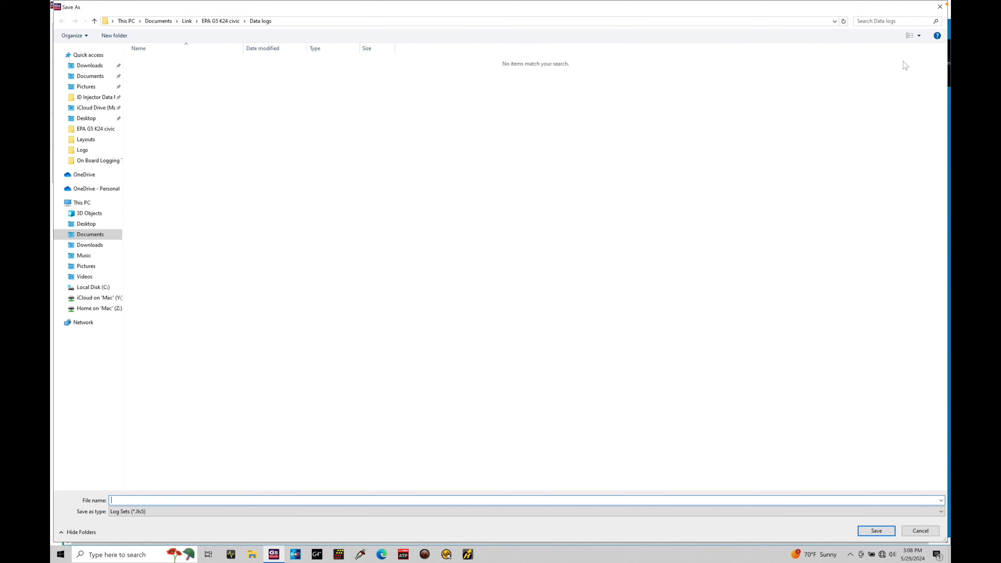
click(939, 7)
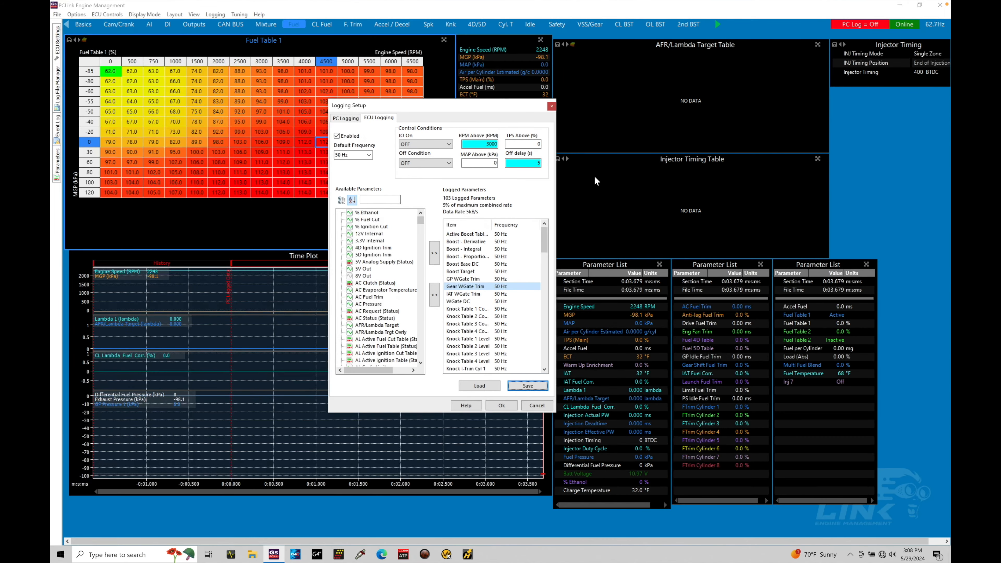
Accept the ECU logging setup and save the changes
click(501, 406)
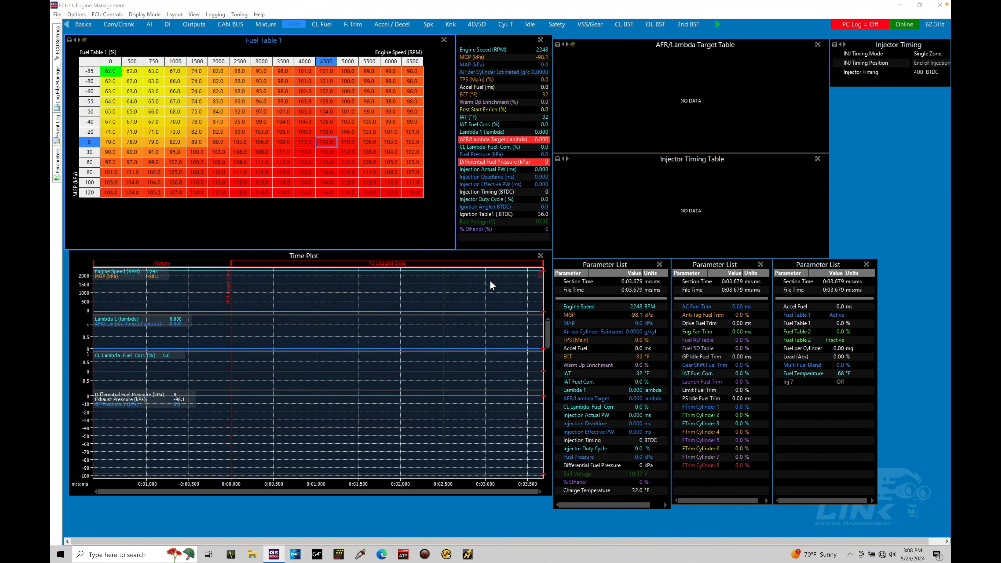
key(ctrl+s)
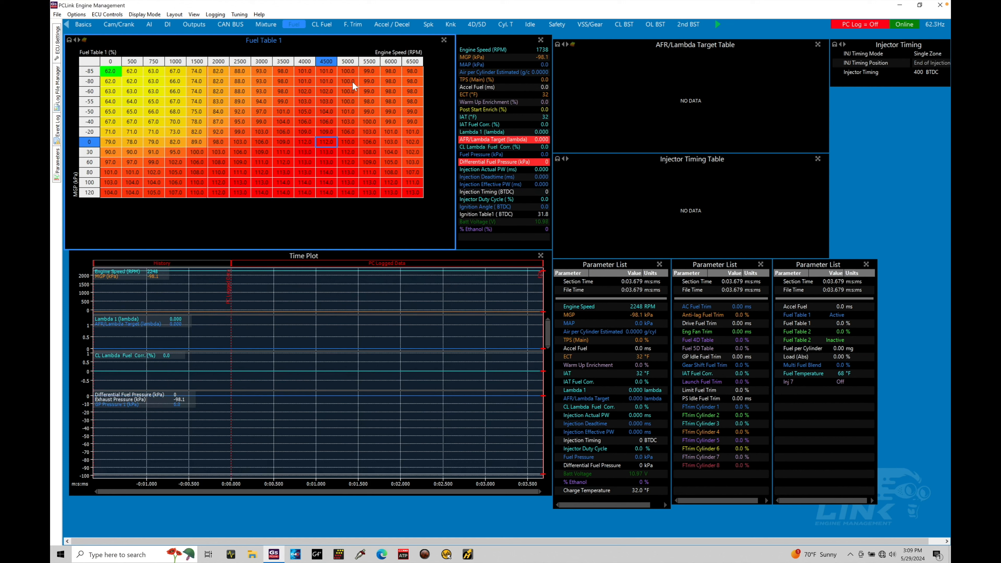
Download log file 1 from the ECU, dismissing the folder selection for it
click(215, 15)
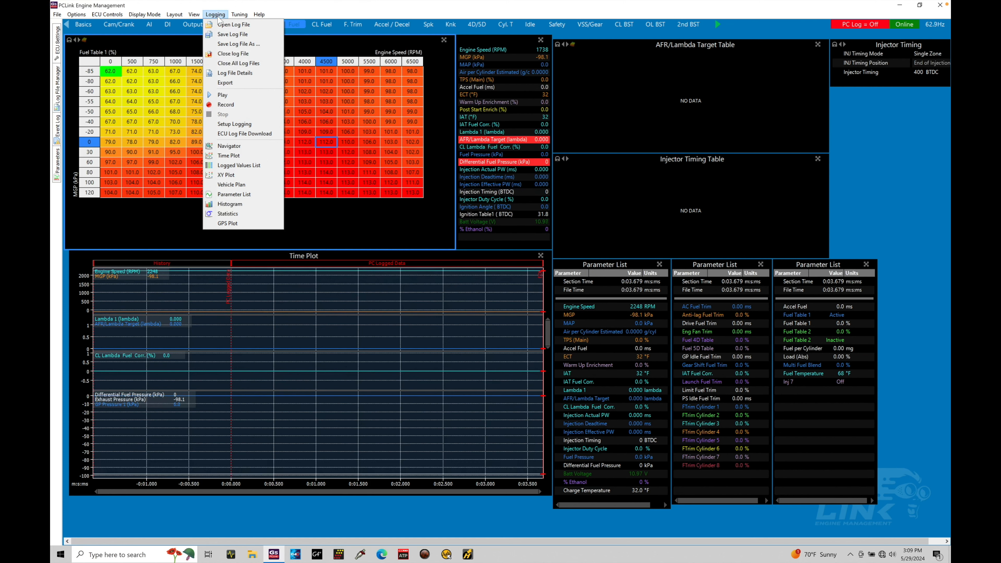
click(236, 134)
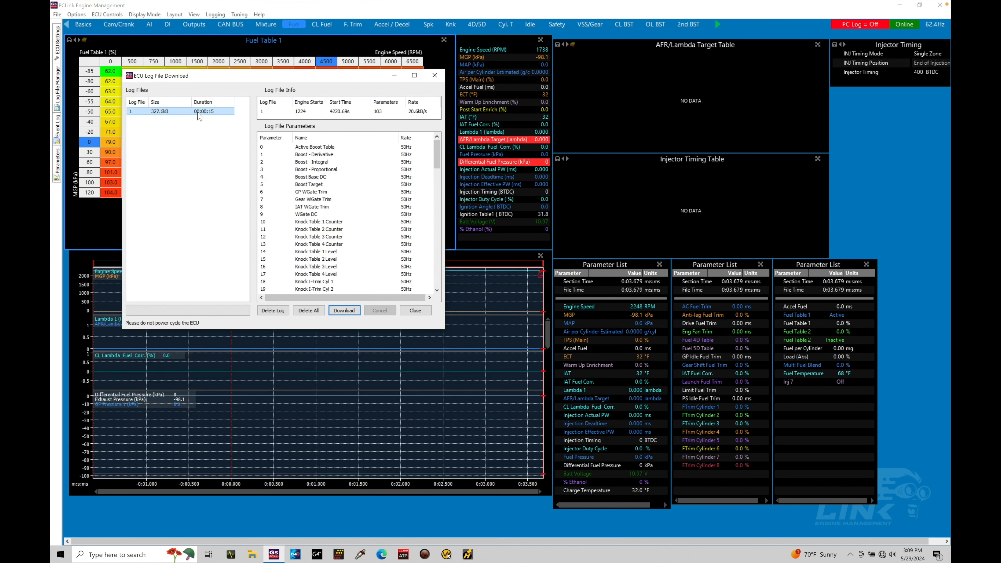
click(353, 312)
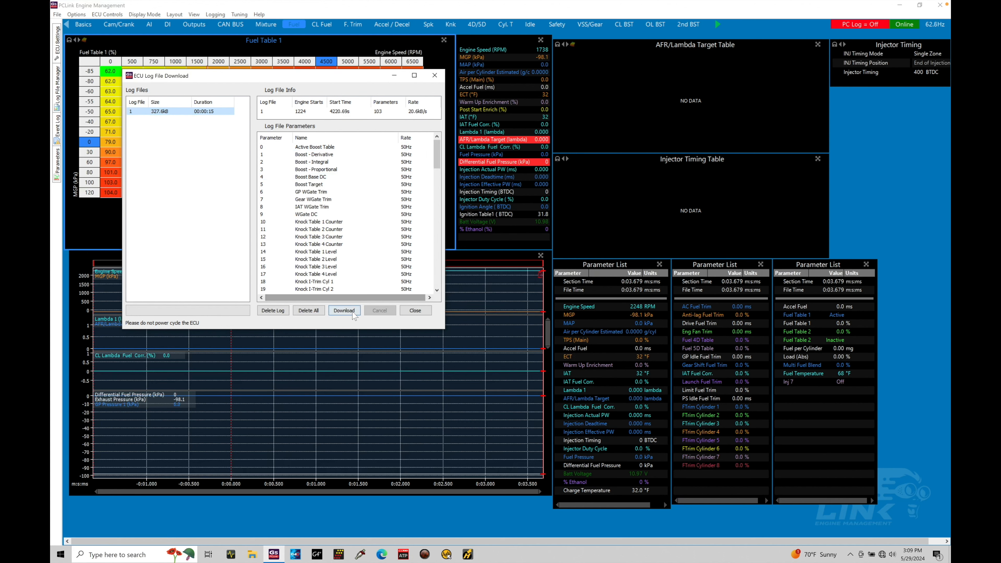
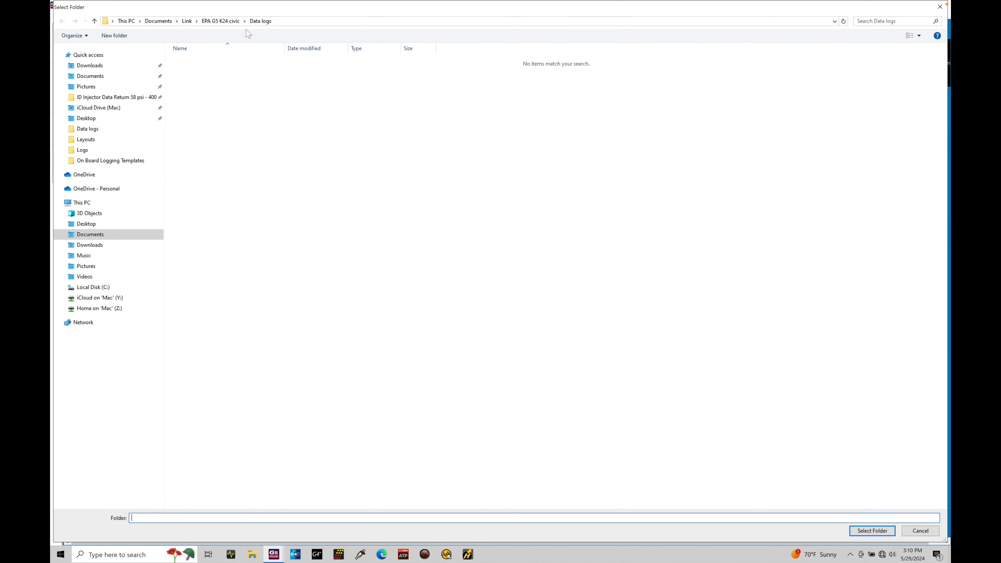
click(939, 8)
click(498, 350)
Inspect the downloaded log at about 5.2 s in the Time Plot
click(254, 319)
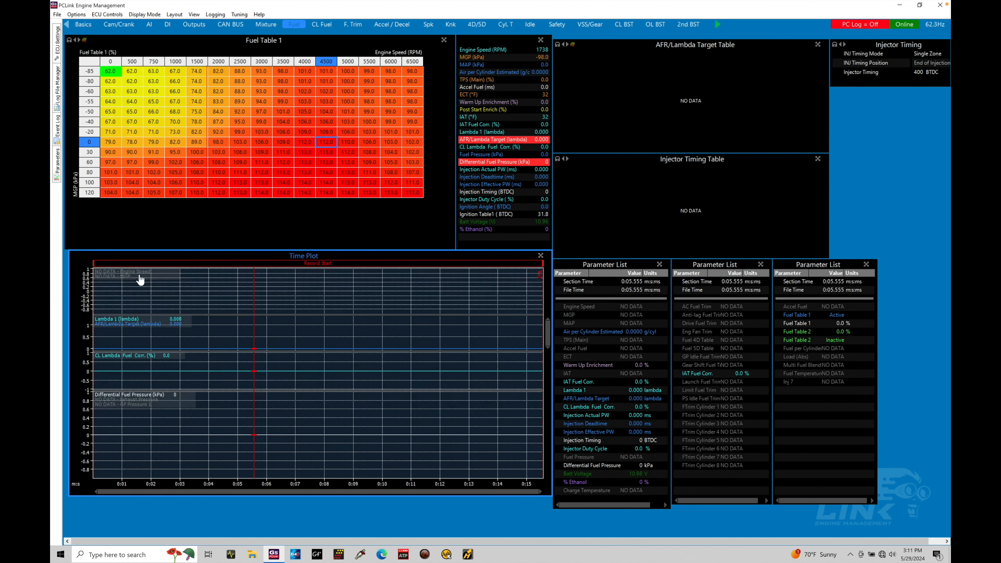
click(249, 308)
drag(248, 292, 244, 298)
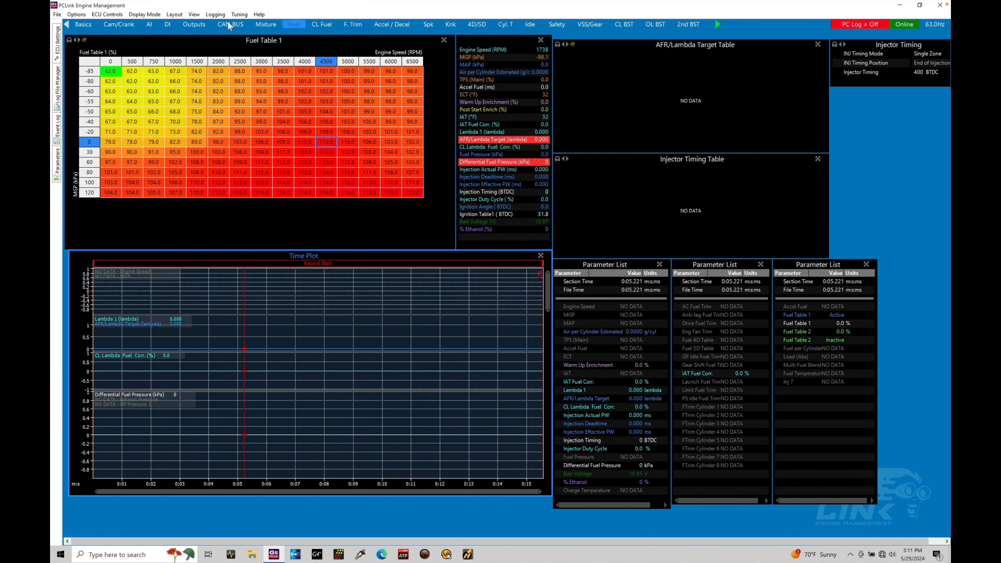
Find Engine Speed by searching for "engine" in the ECU logging setup and add it to the logged parameters
click(215, 15)
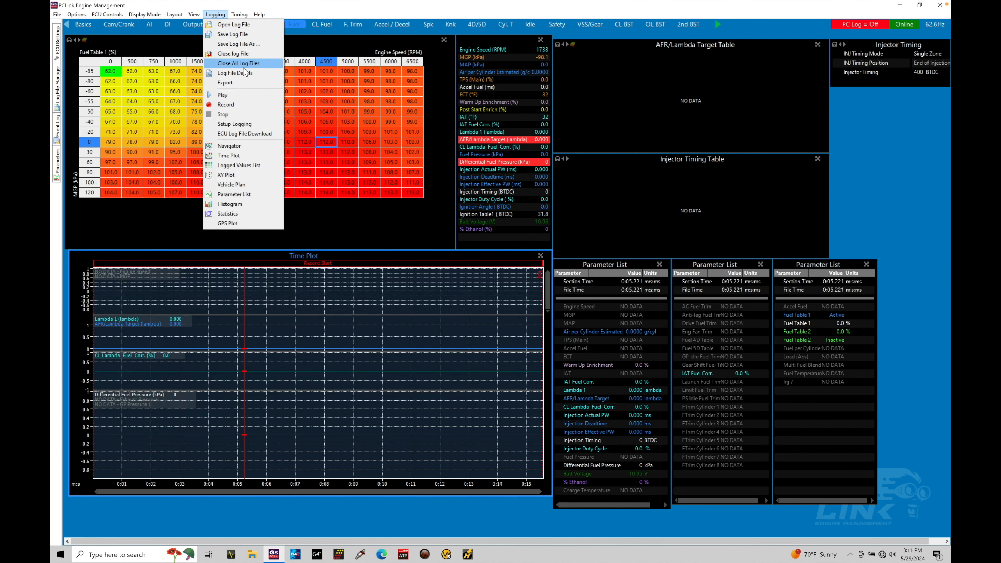
click(244, 125)
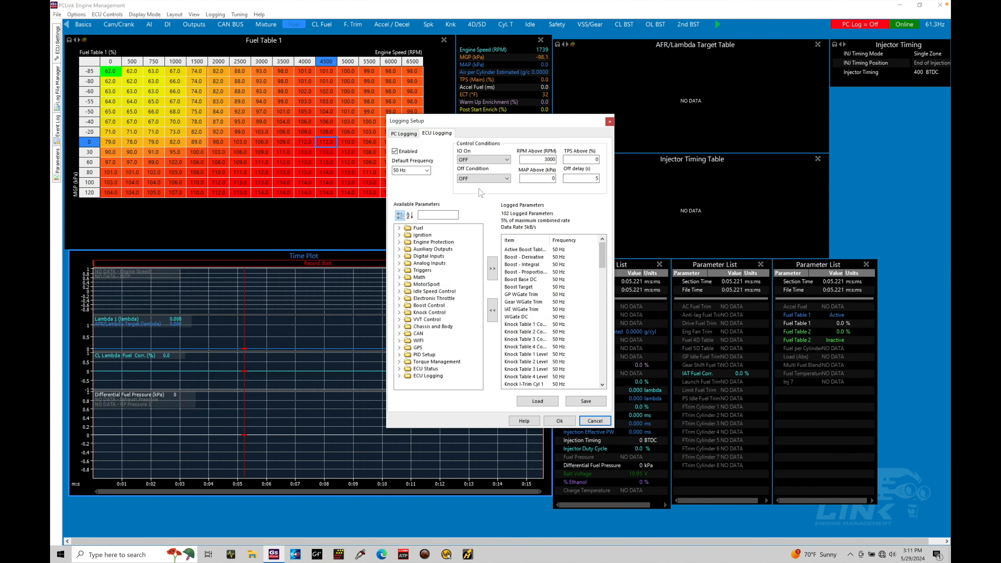
click(443, 215)
text(e)
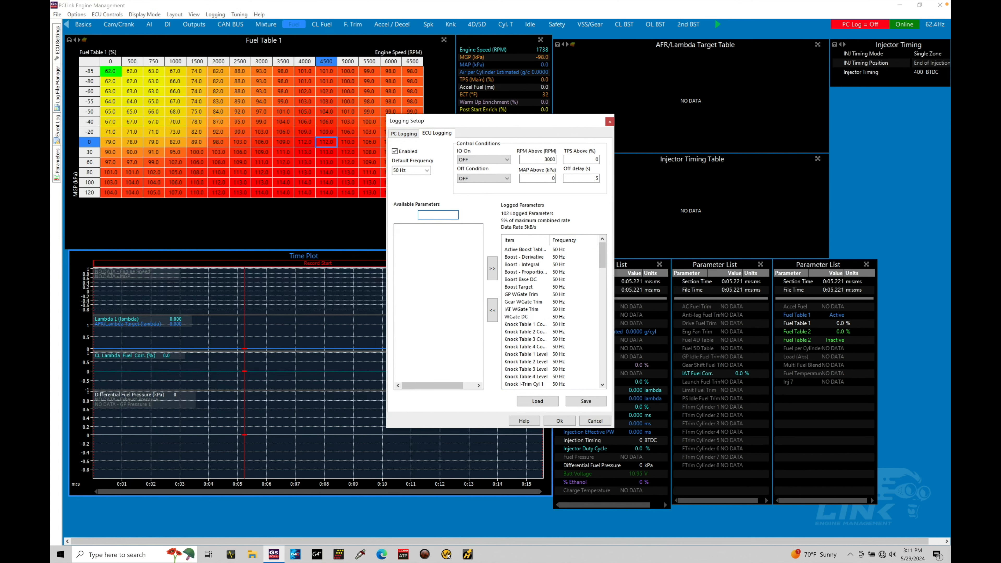
text(ngine)
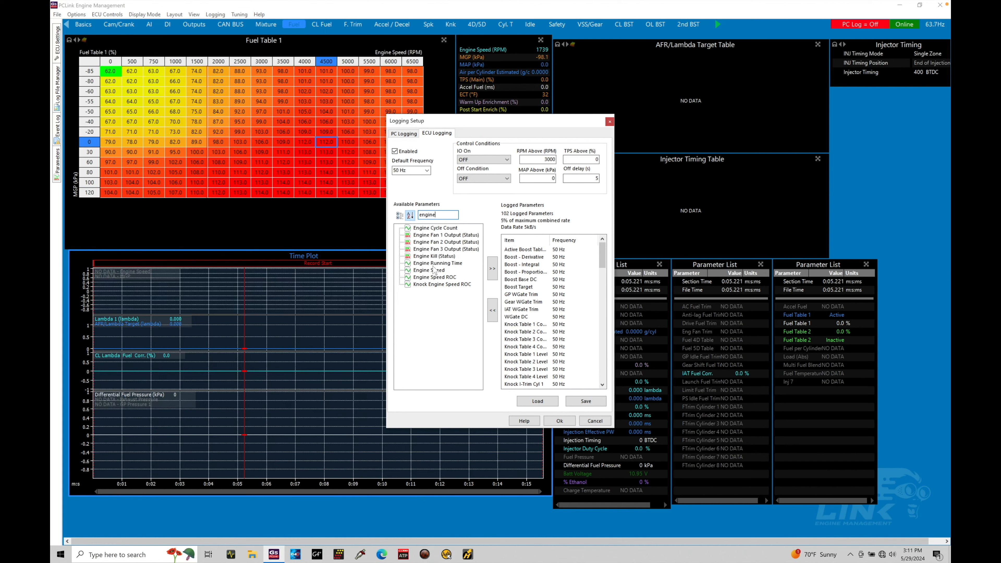
click(429, 270)
click(492, 269)
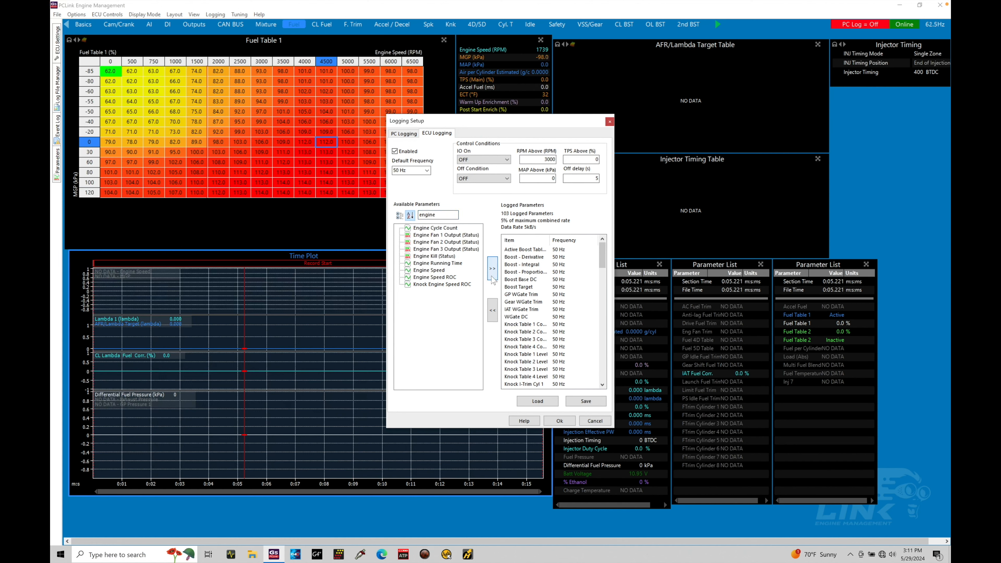
Save the log set as "On board logging template" in On Board Logging Templates under G5 Course Packet on the Desktop and accept the setup
click(580, 404)
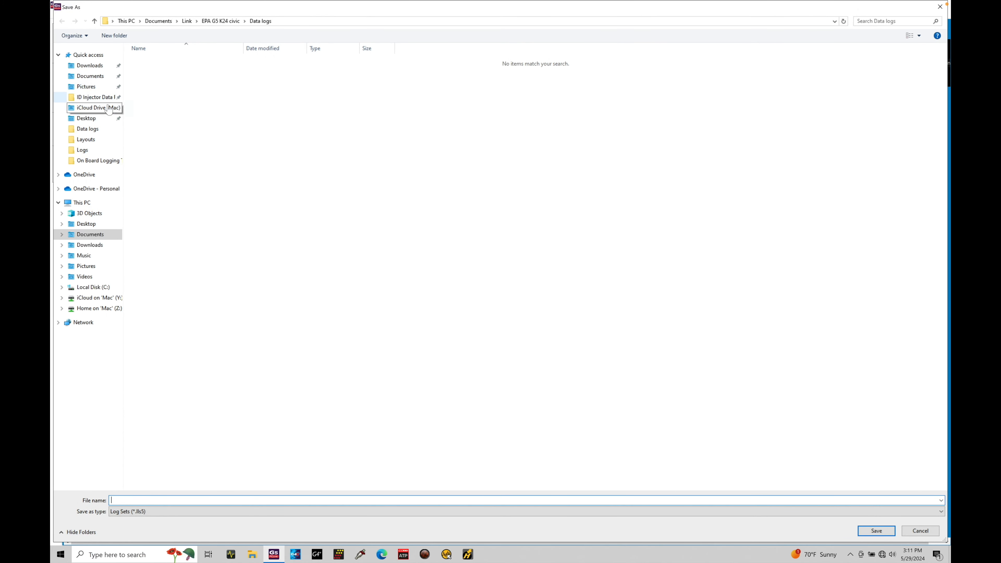
click(103, 122)
double_click(272, 74)
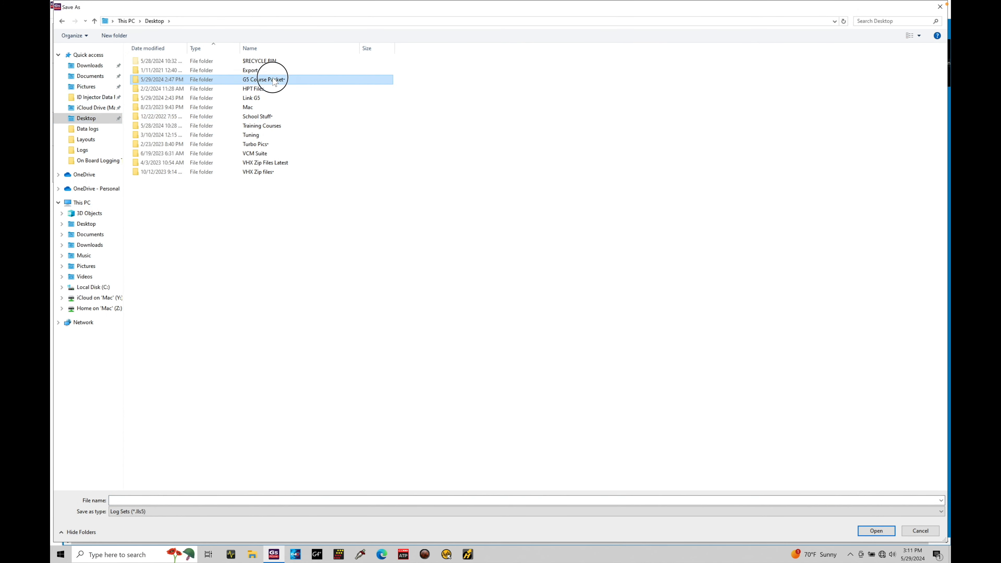
double_click(265, 71)
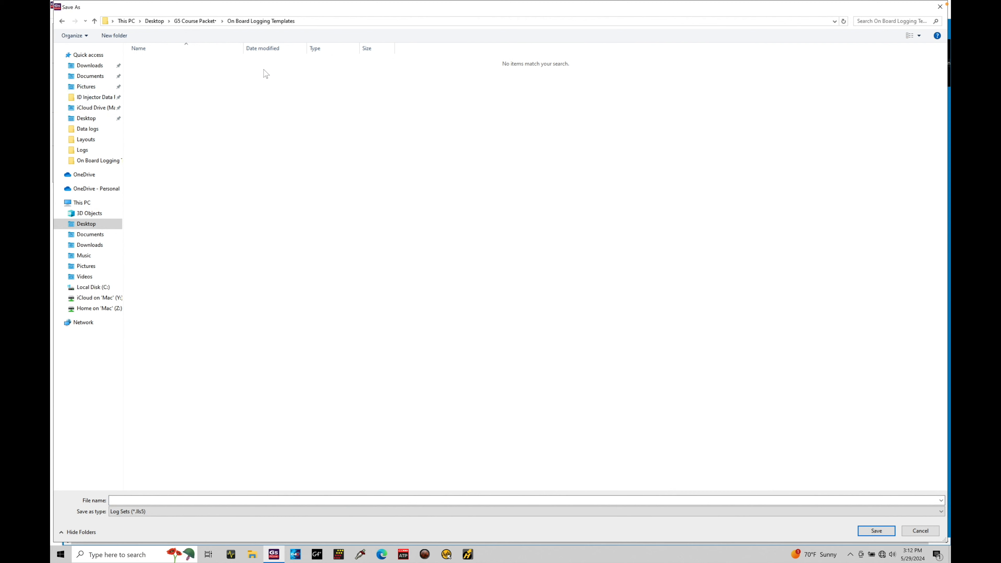
click(775, 497)
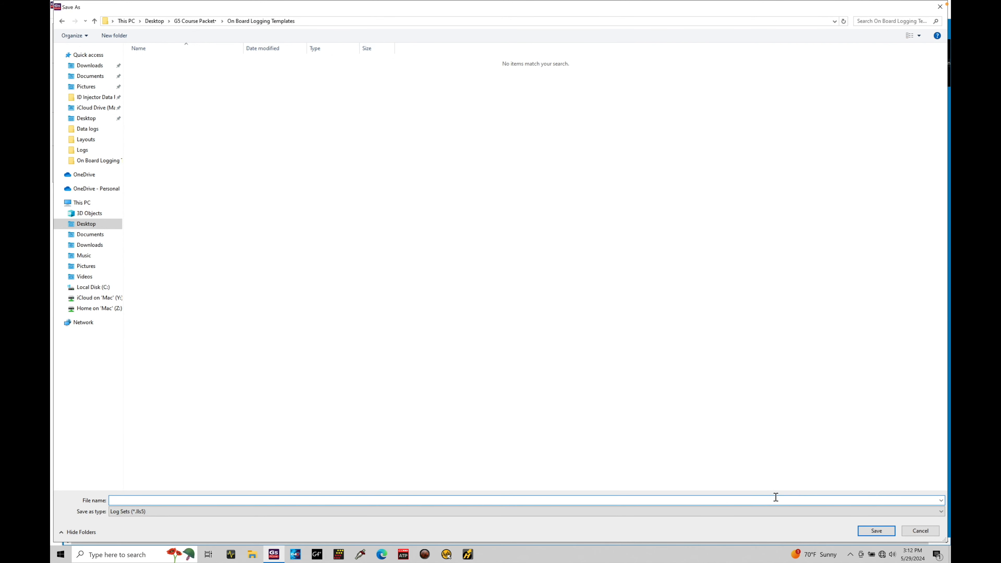
text(On board logging template)
key(Return)
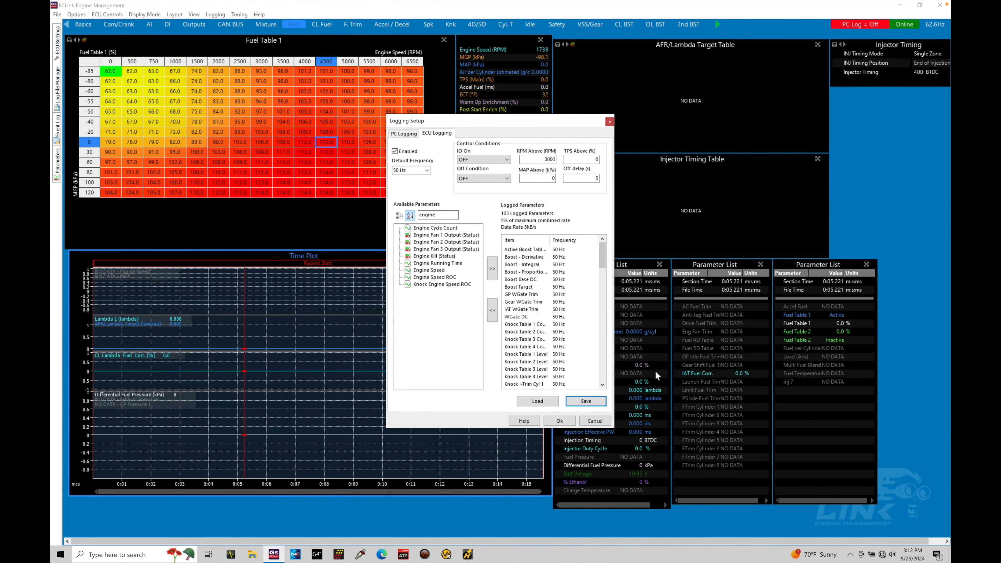
click(570, 421)
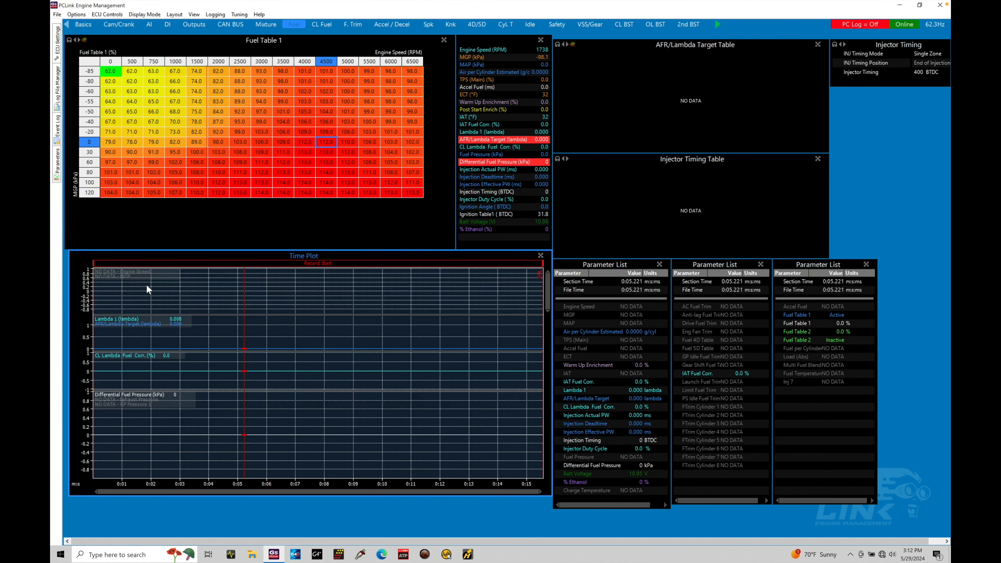
Delete log file 1 from the ECU and close the ECU log file download
click(221, 15)
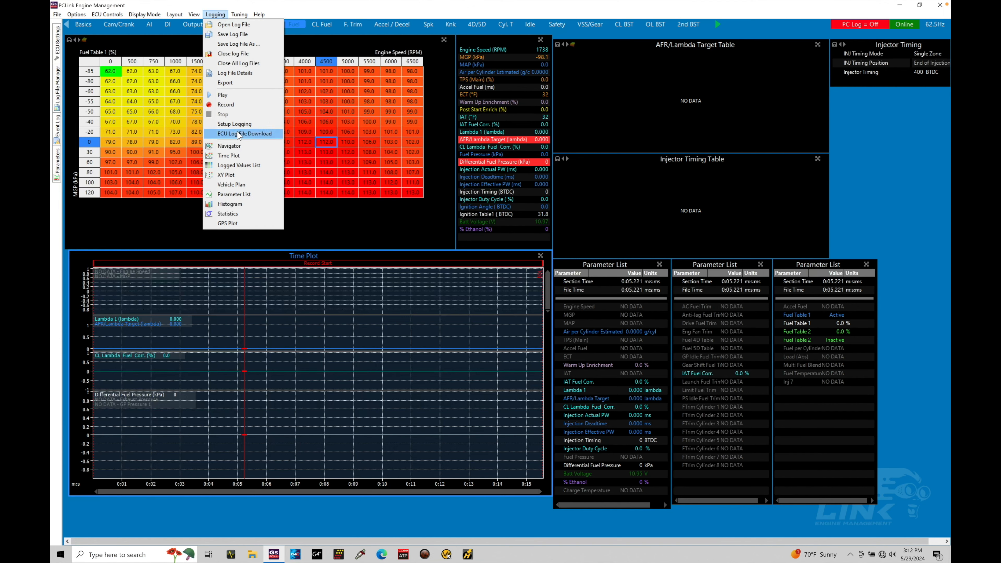
click(238, 133)
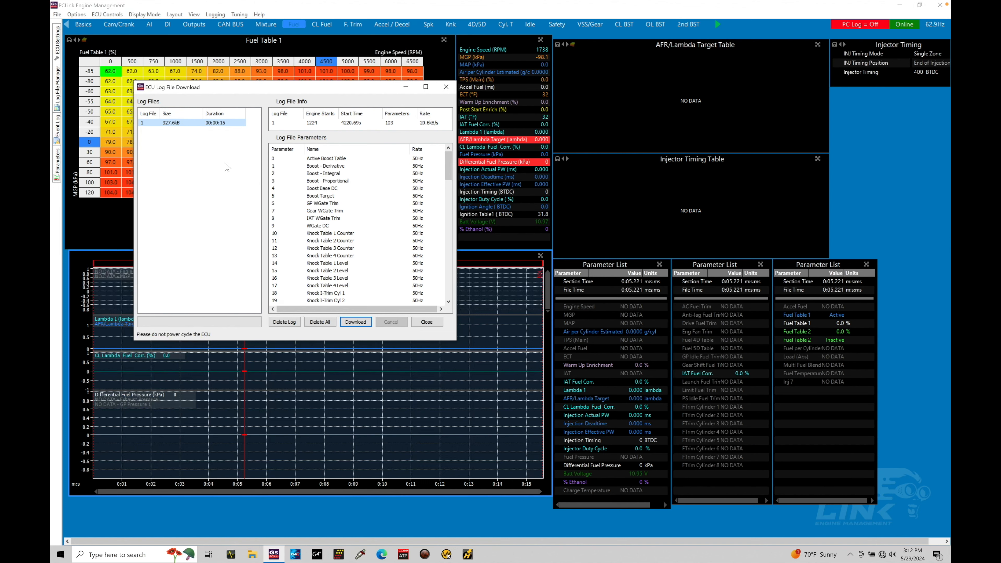
click(359, 321)
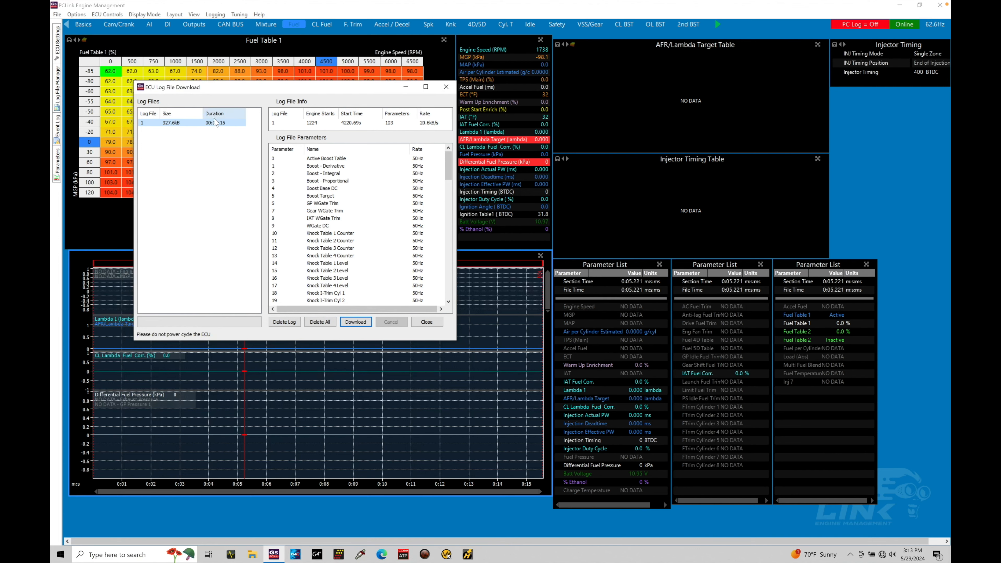
click(294, 325)
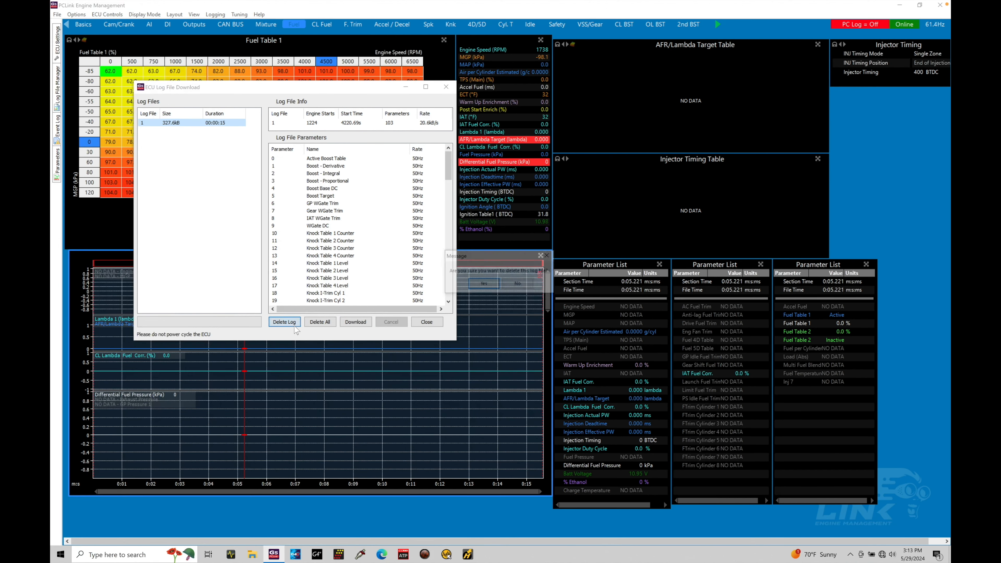
click(484, 283)
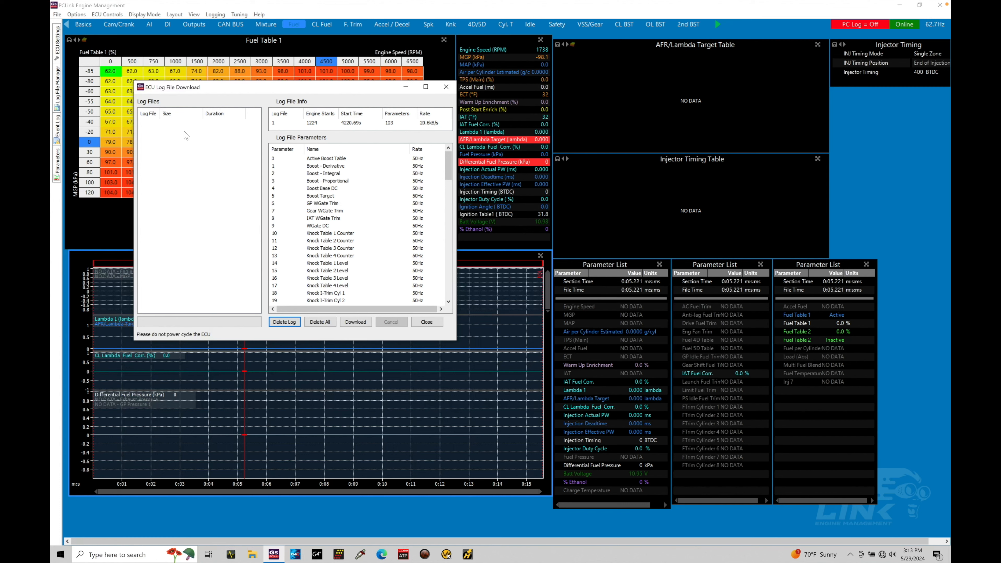
click(446, 88)
Review the control conditions and logged parameters in the ECU logging setup, leaving it without changes
click(302, 122)
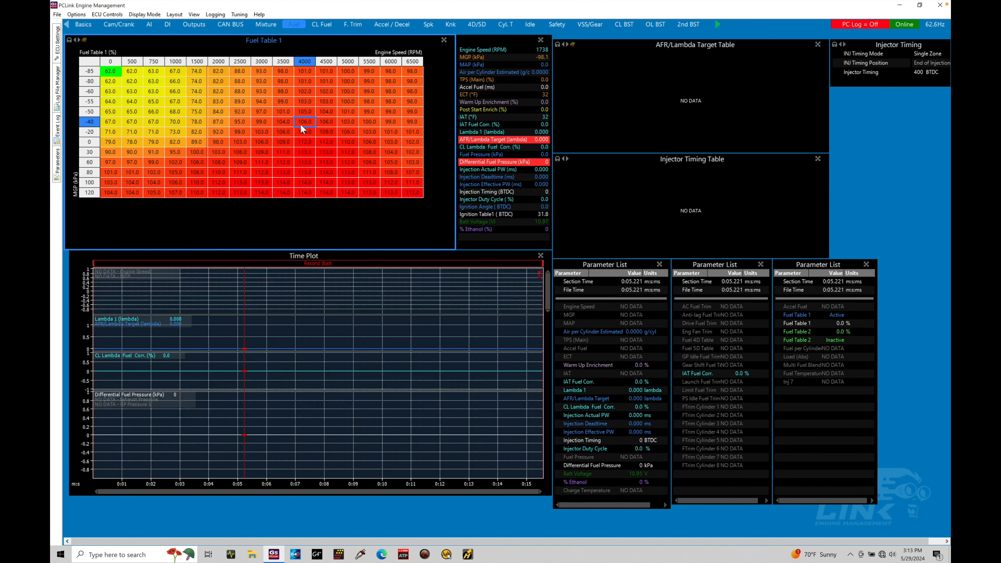
click(215, 14)
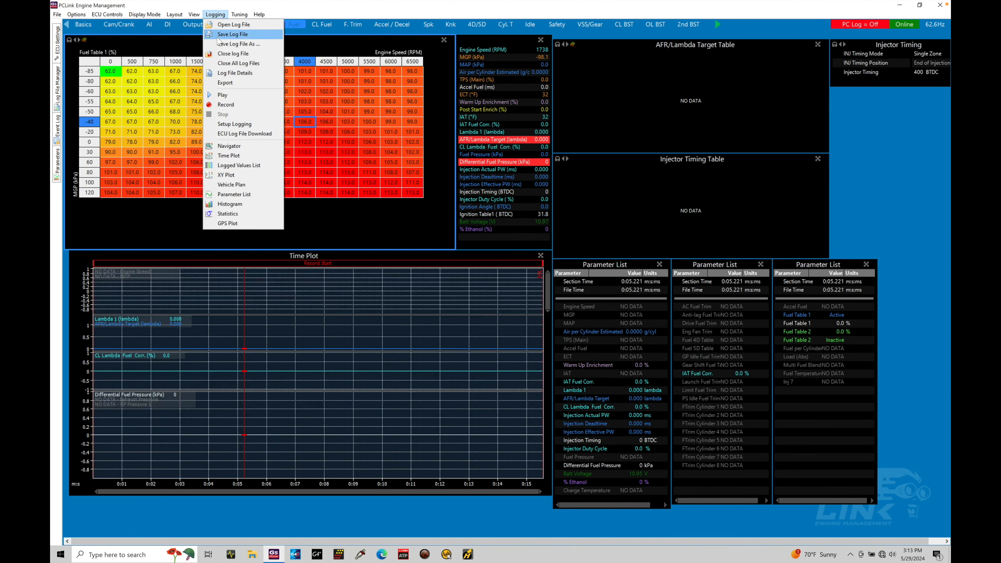
click(234, 124)
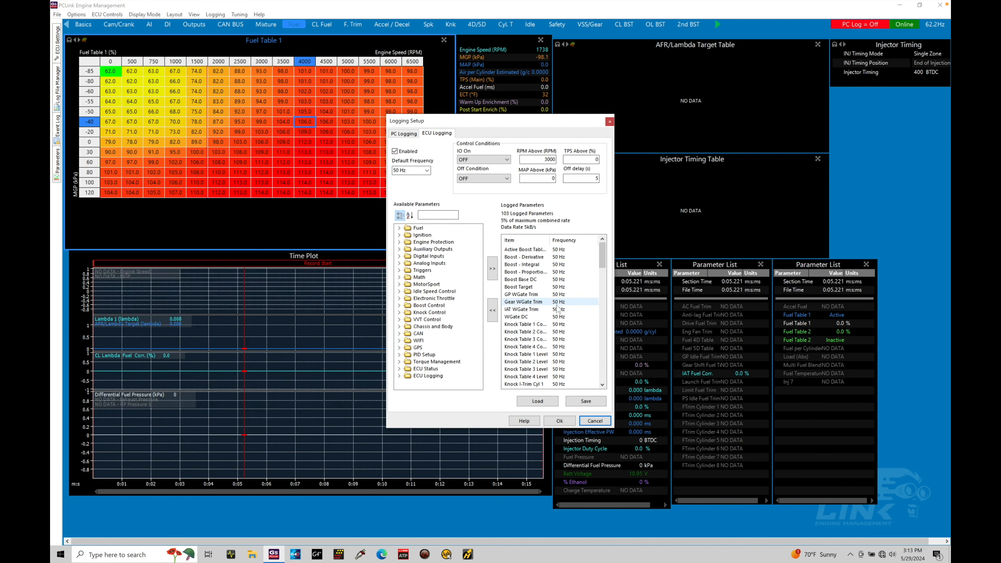
mouse_move(602, 256)
mouse_down()
mouse_move(601, 360)
mouse_move(597, 244)
mouse_up()
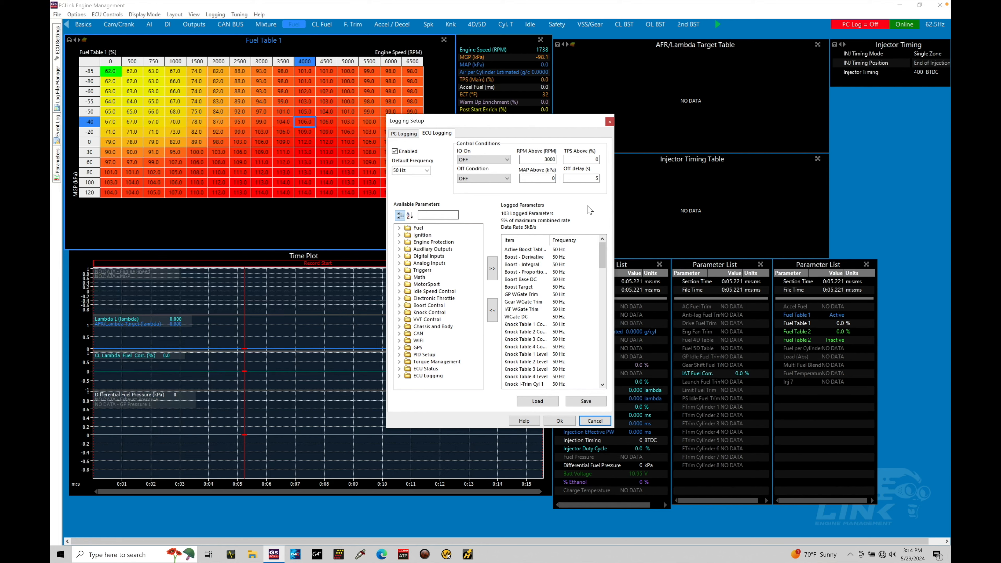
click(609, 122)
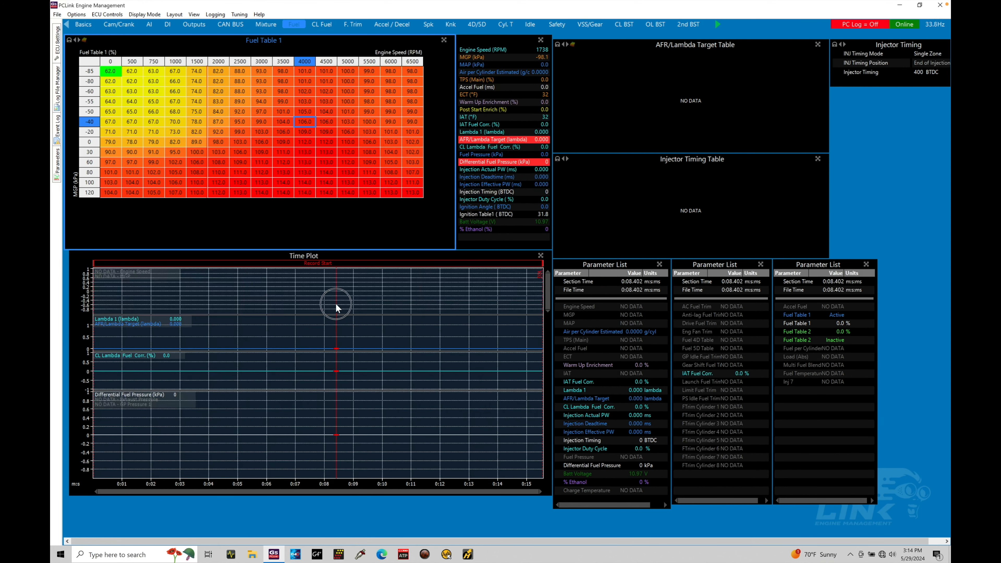
Examine the downloaded log at several points in time along the Time Plot
click(255, 327)
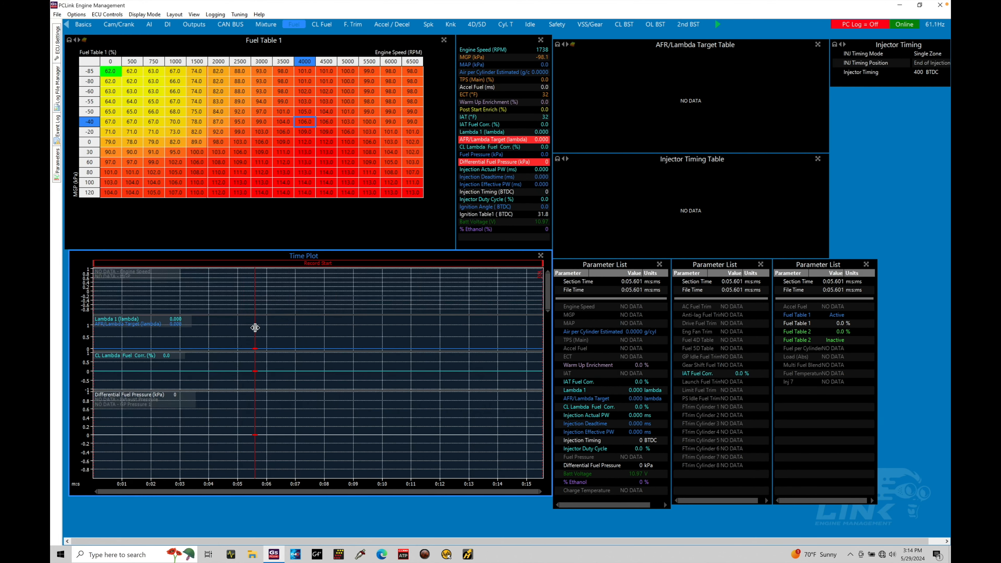
click(303, 326)
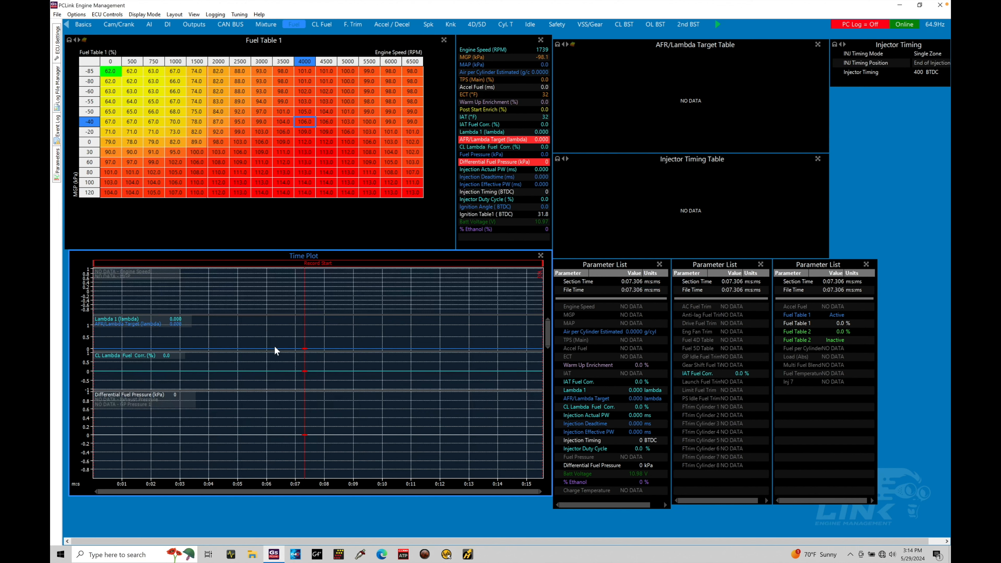
drag(312, 334, 290, 336)
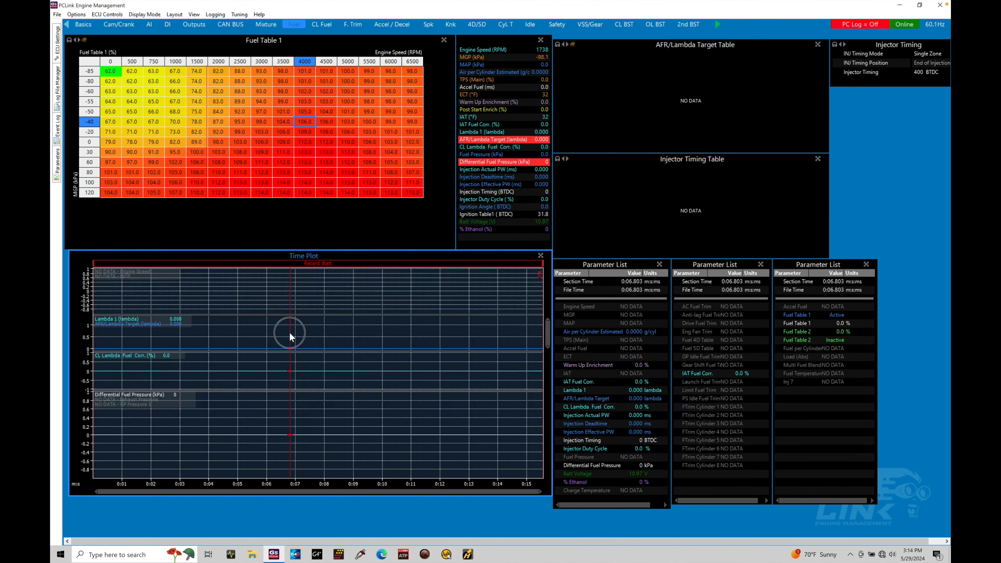
click(399, 323)
mouse_move(402, 326)
mouse_down()
mouse_move(358, 327)
mouse_move(403, 325)
mouse_up()
Turn off the cell colouring of Fuel Table 1 and place the Time Plot cursor at about 7.4 s
click(325, 152)
key(c)
click(307, 292)
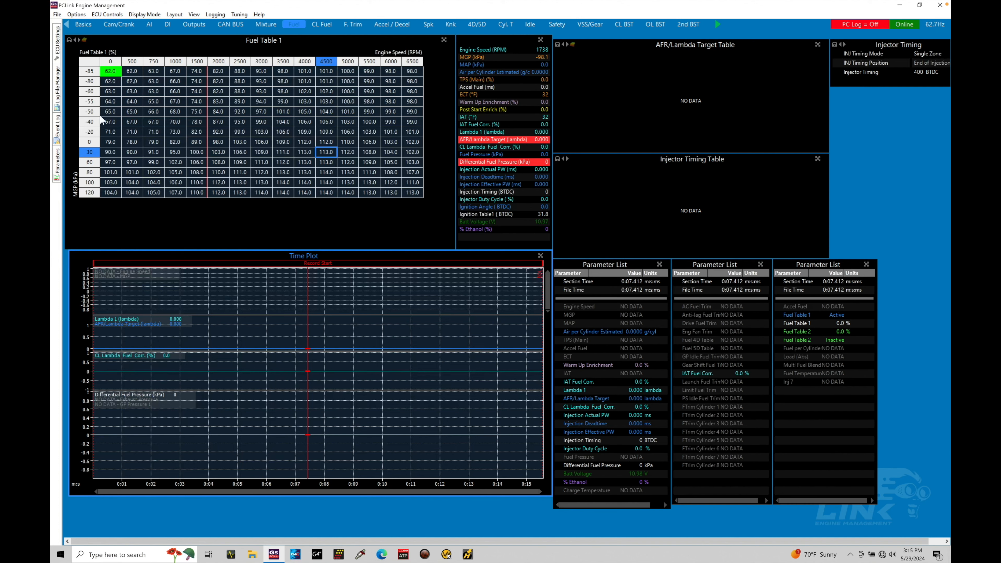